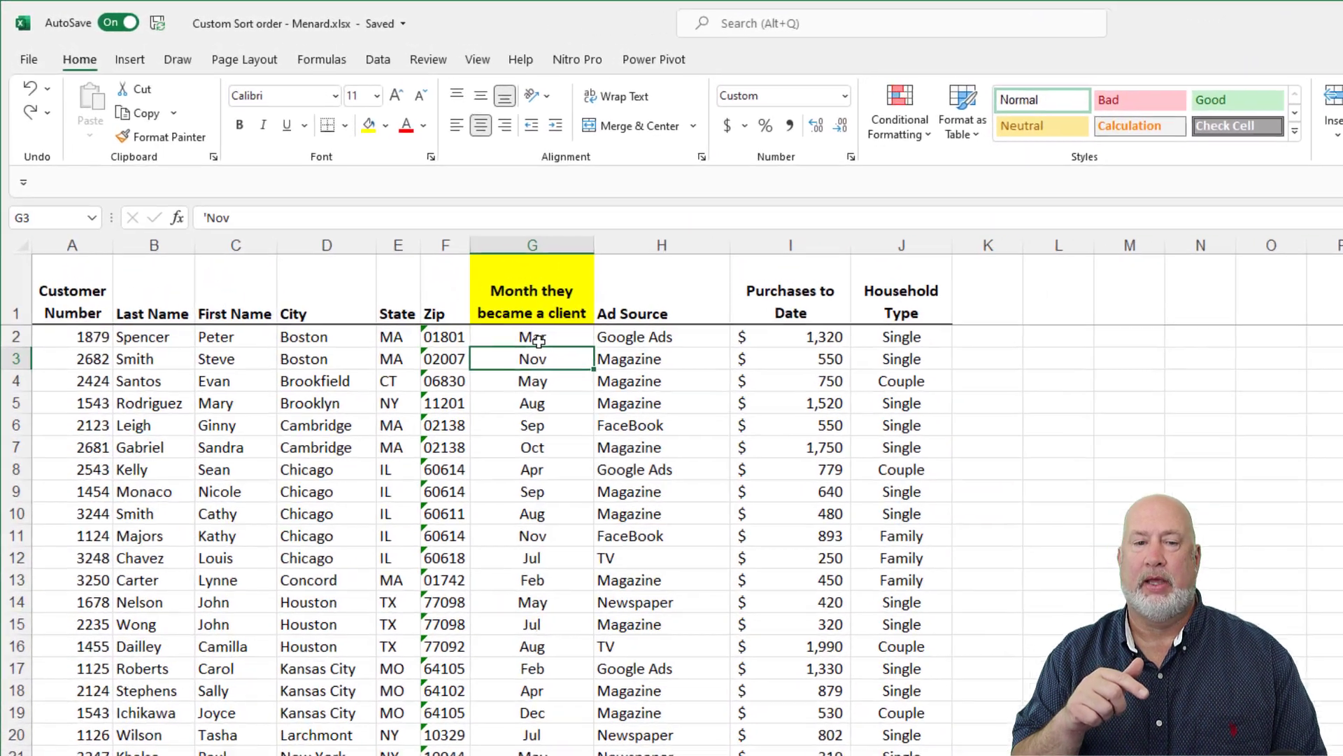
Sort the client table A to Z by the month column G, putting April rows first
{"action": "left_click", "coordinate": [409, 258]}
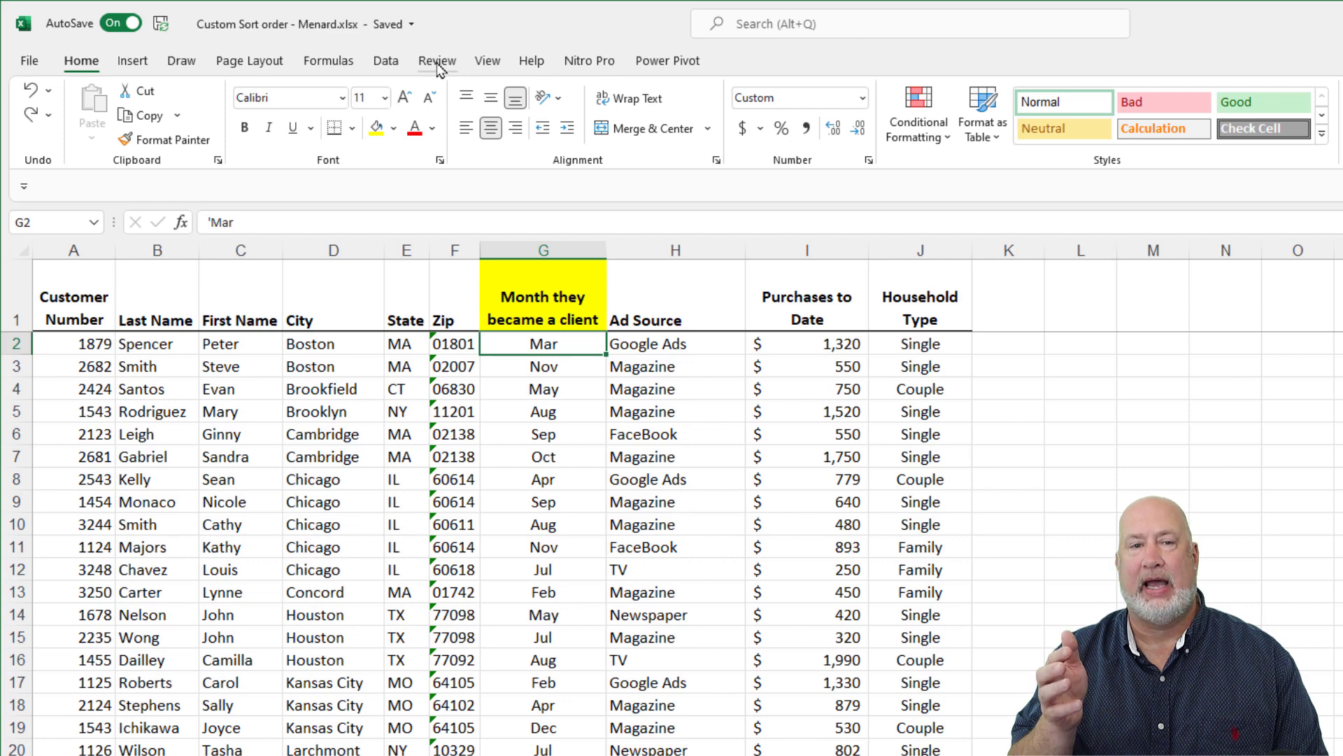
{"action": "left_click", "coordinate": [386, 63]}
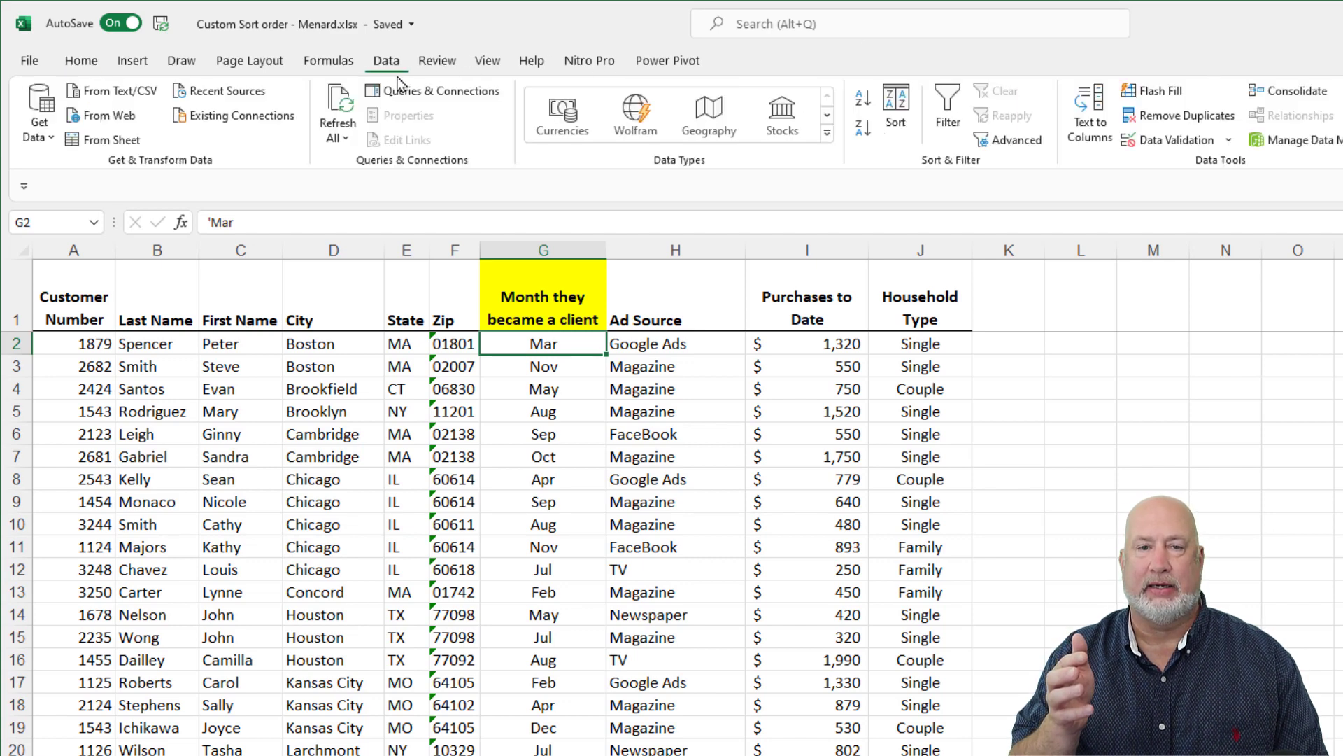
{"action": "left_click", "coordinate": [865, 100]}
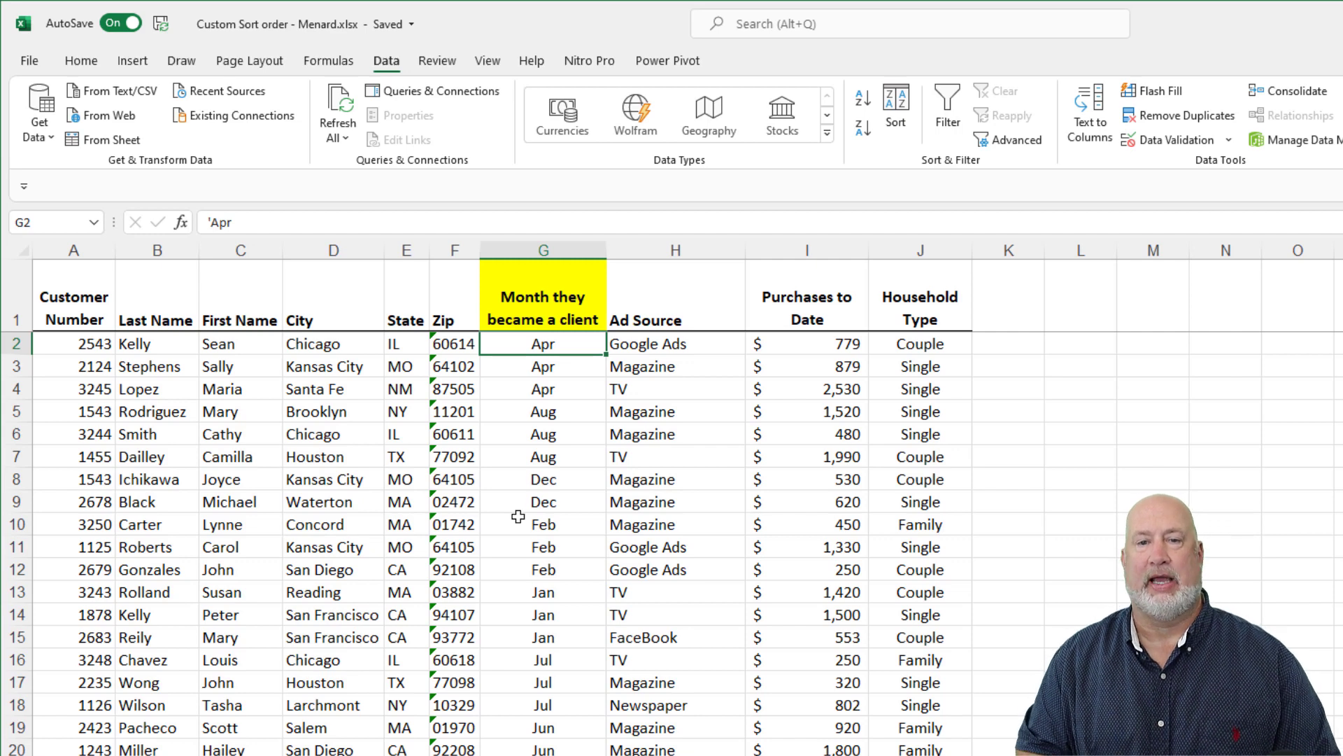
Re-sort the table by month using the Jan, Feb, Mar custom list for calendar order
{"action": "left_click", "coordinate": [895, 127]}
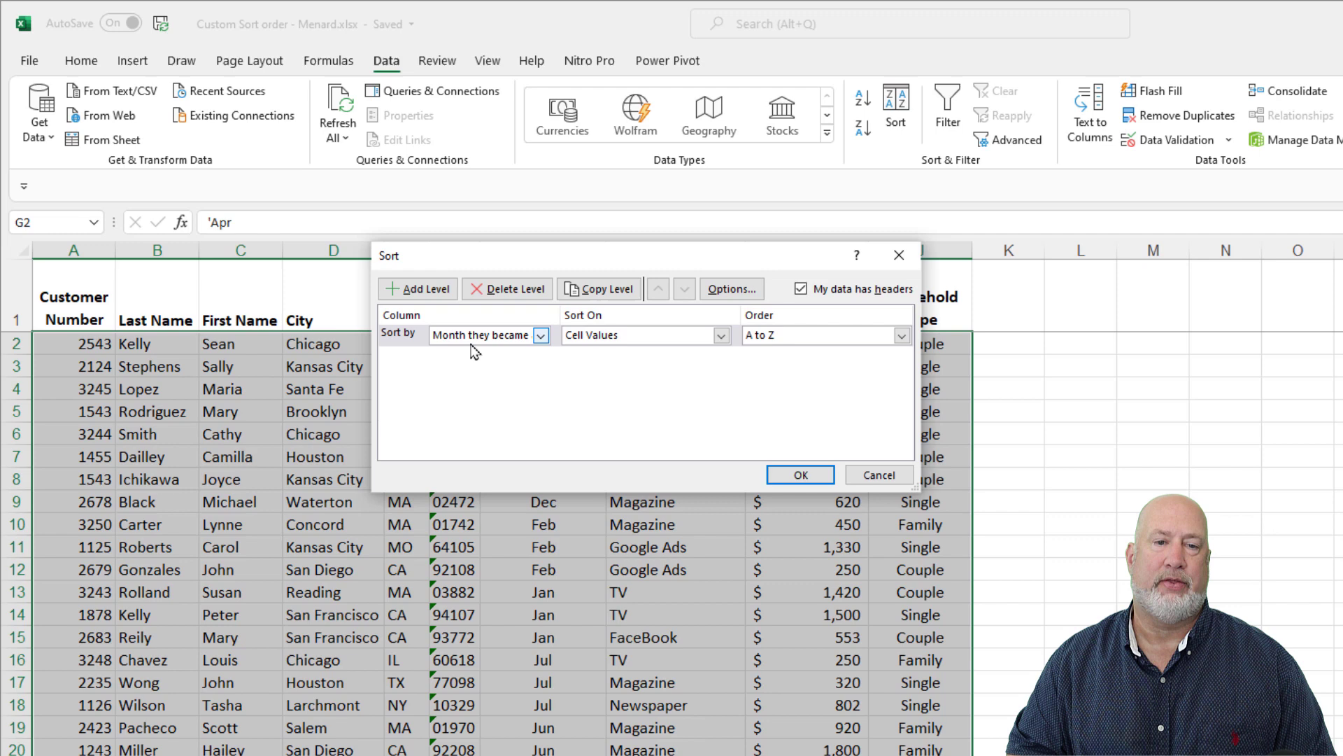
{"action": "left_click", "coordinate": [789, 339]}
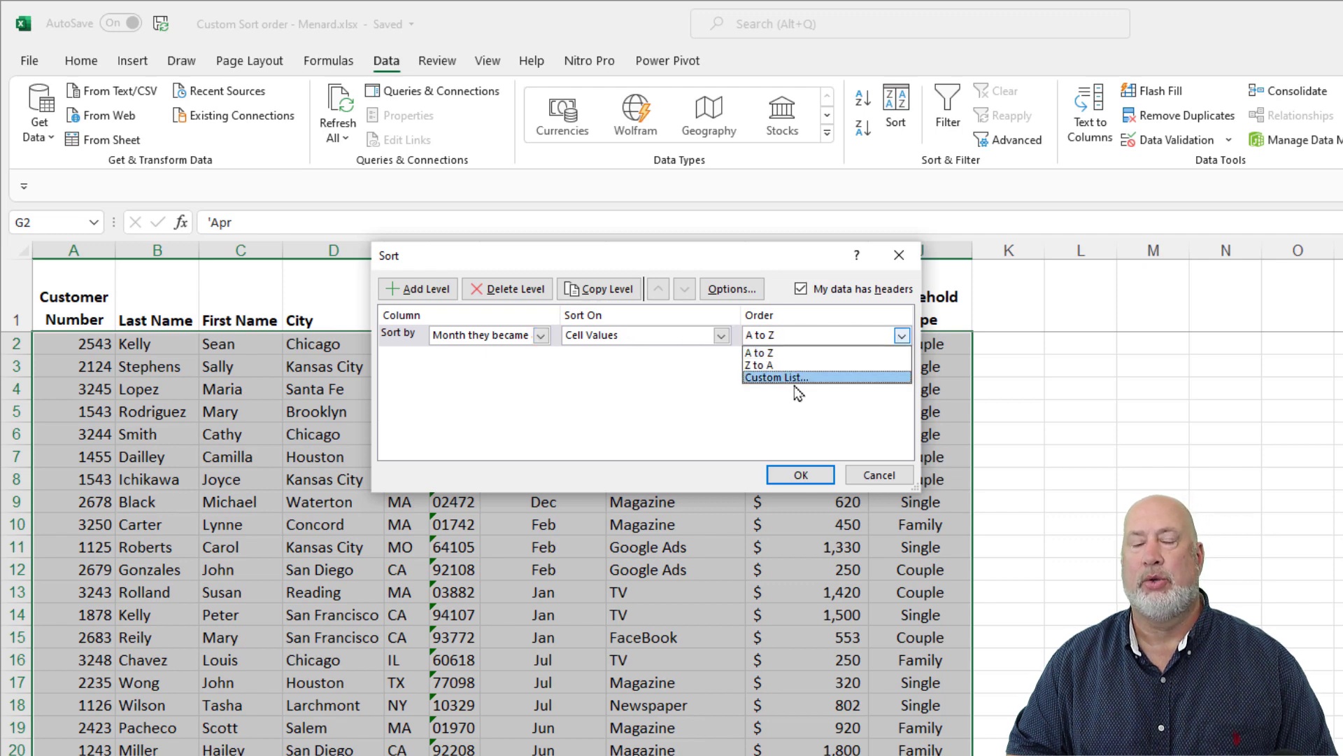
{"action": "left_click", "coordinate": [795, 378]}
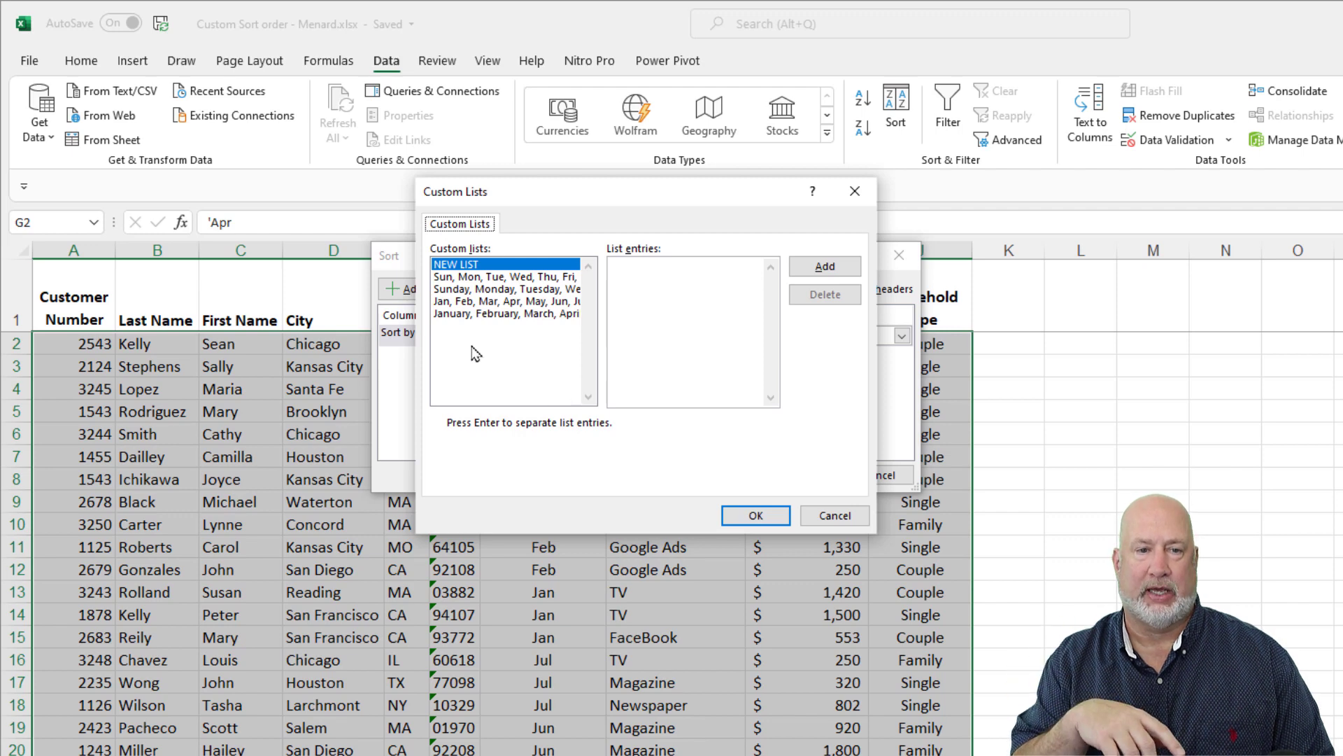
{"action": "left_click", "coordinate": [448, 301]}
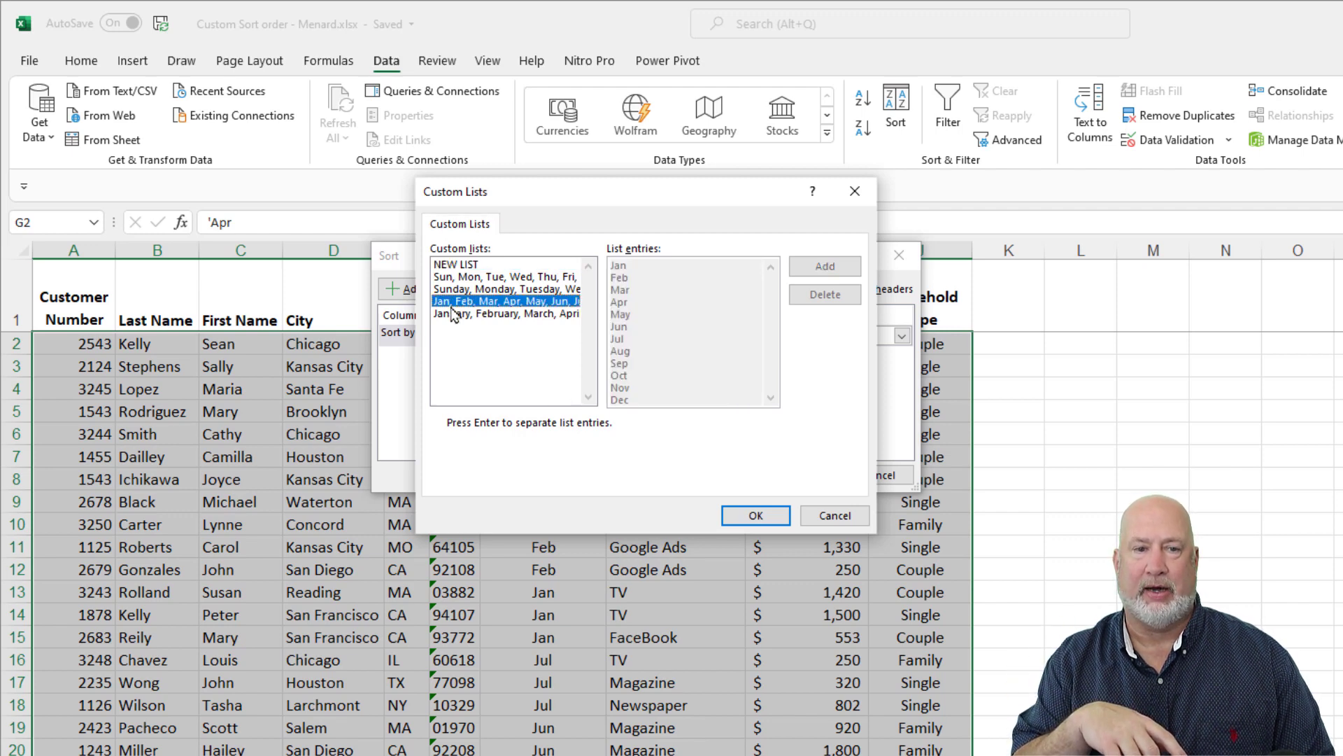
{"action": "left_click", "coordinate": [456, 314]}
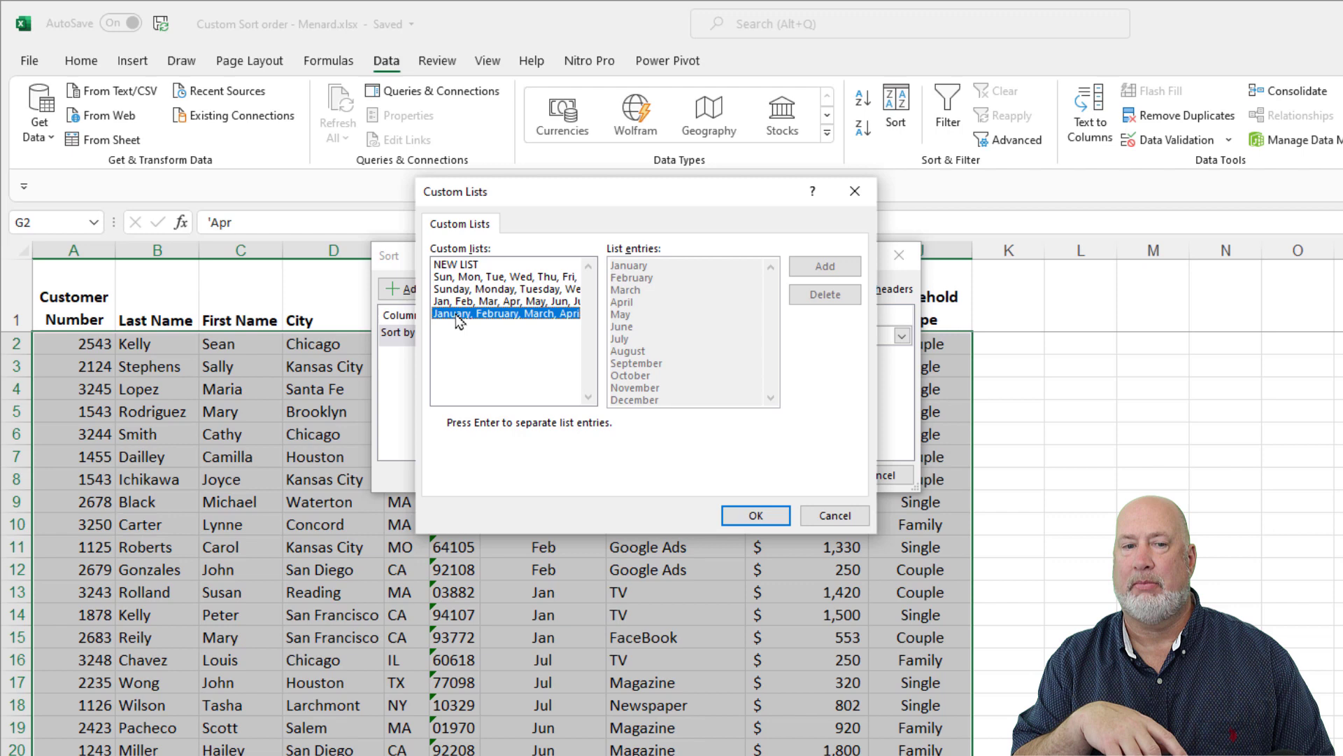
{"action": "left_click", "coordinate": [457, 301]}
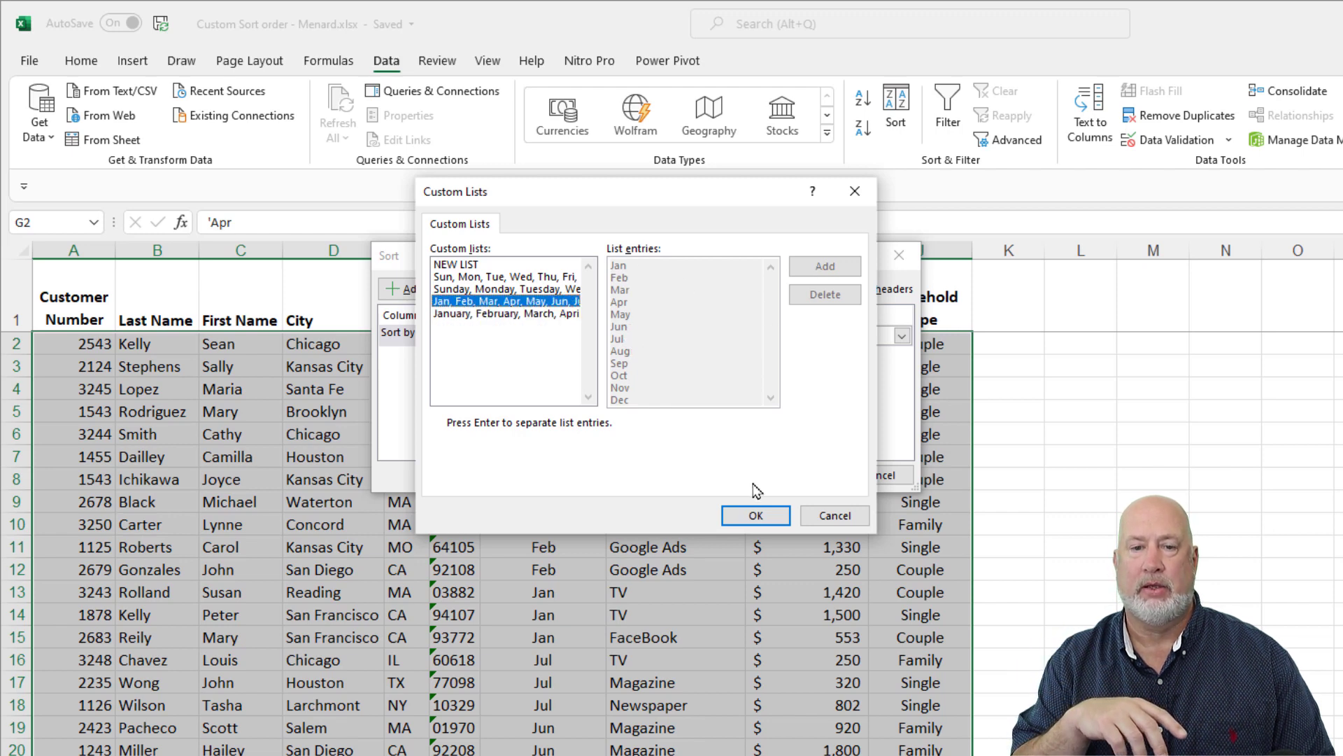
{"action": "left_click", "coordinate": [750, 526]}
{"action": "left_click", "coordinate": [798, 473]}
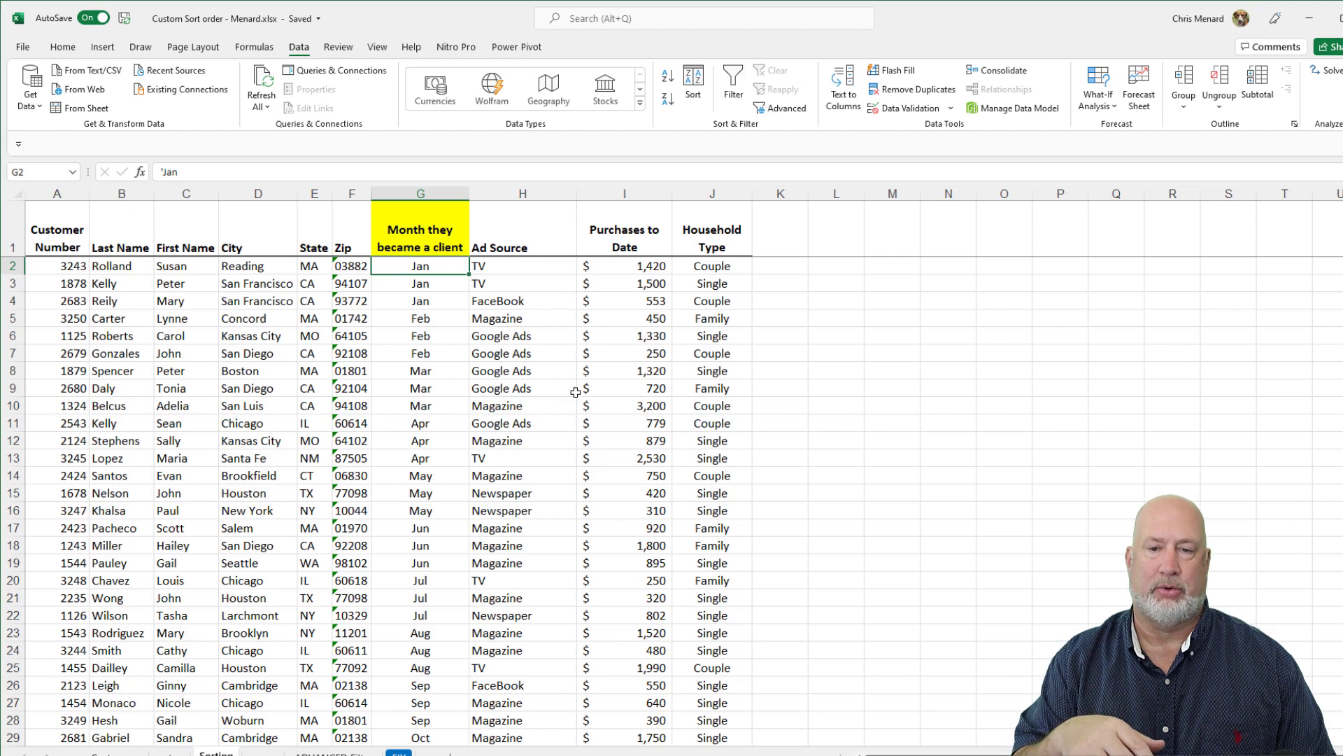
Enter Jul in L2 and fill the month series down to L13, ending at Jun
{"action": "left_click", "coordinate": [820, 275]}
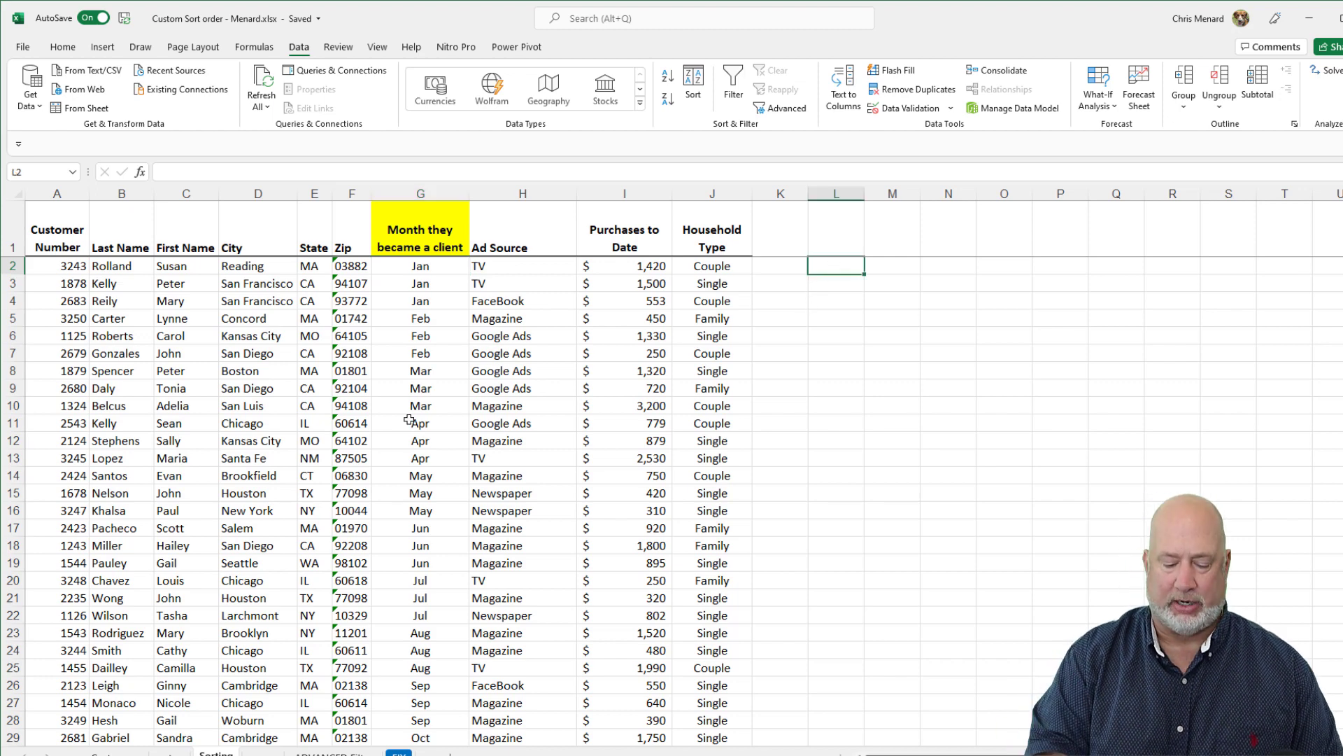
{"action": "type", "text": "Jukl"}
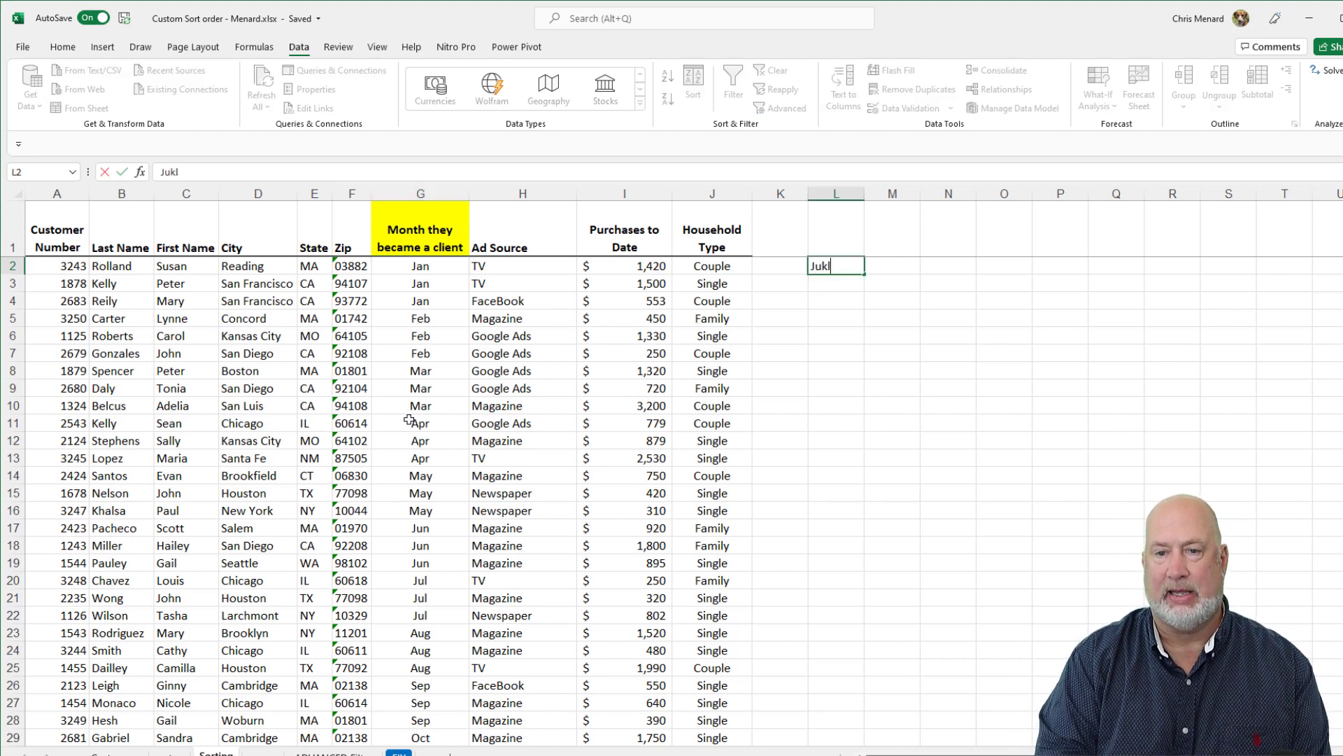
{"action": "type", "text": "l"}
{"action": "key", "text": "Return"}
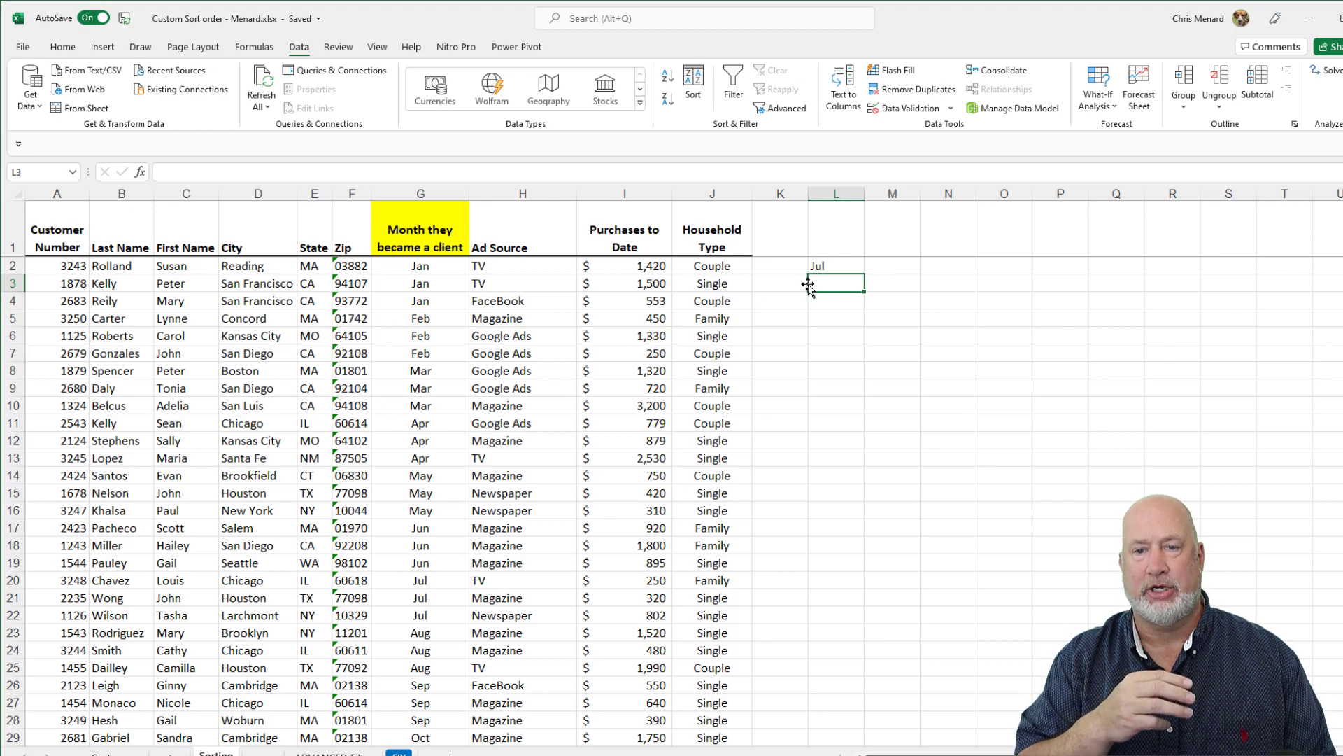
{"action": "left_click", "coordinate": [831, 266]}
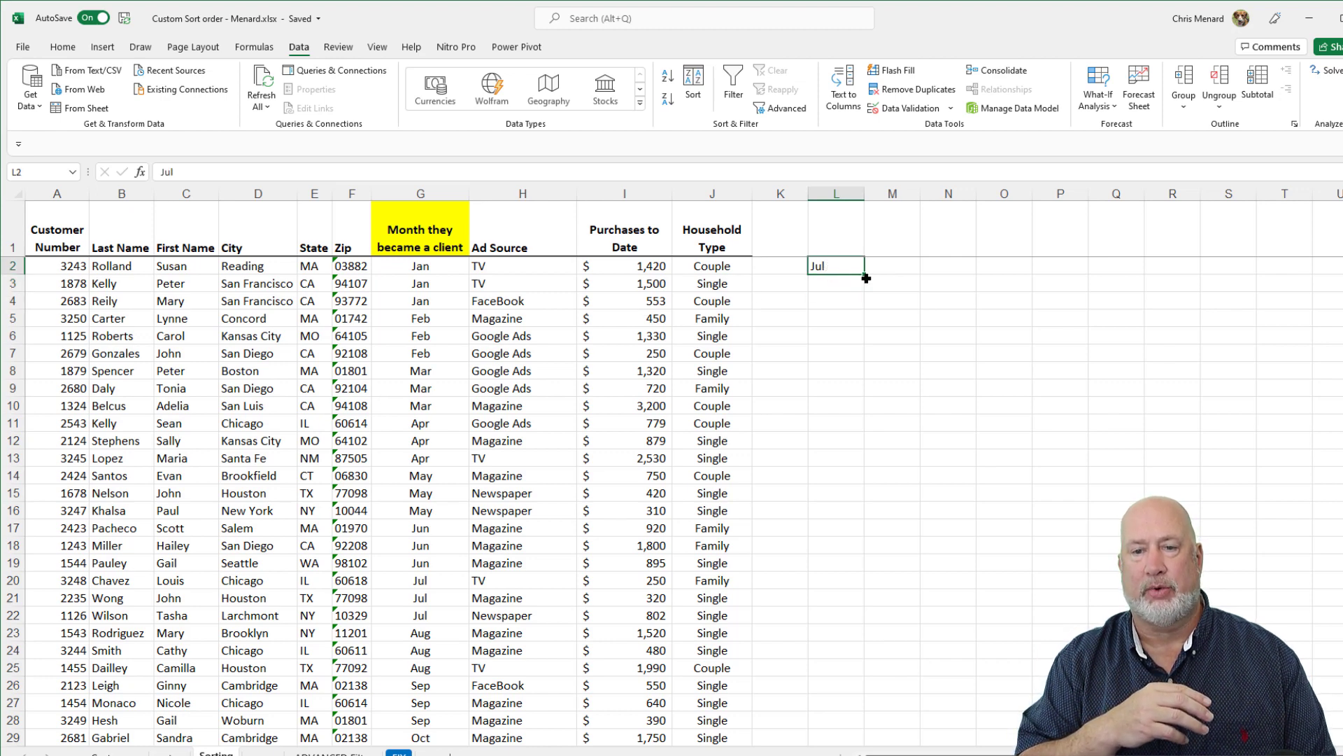
{"action": "left_click_drag", "start_coordinate": [866, 275], "coordinate": [853, 463]}
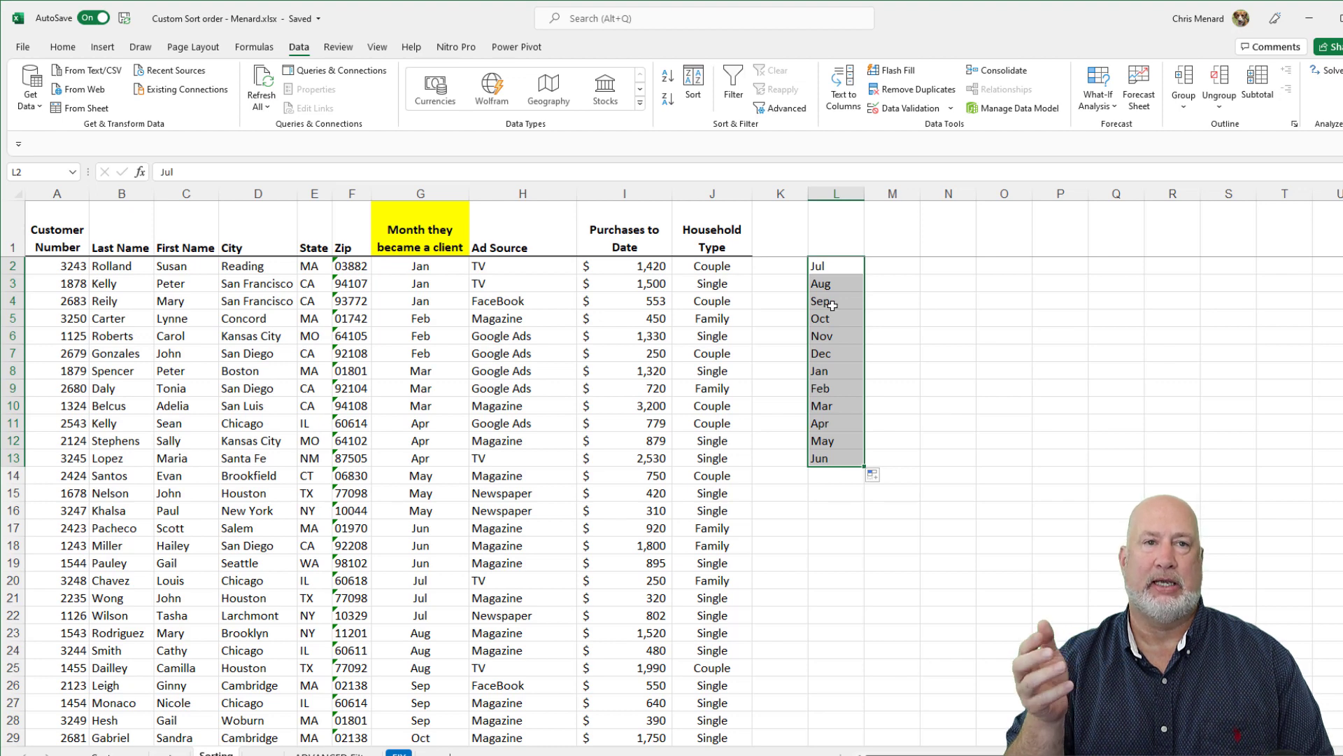
Import the Jul-to-Jun months in $L$2:$L$13 as a new custom list in Excel Options
{"action": "left_click", "coordinate": [22, 48]}
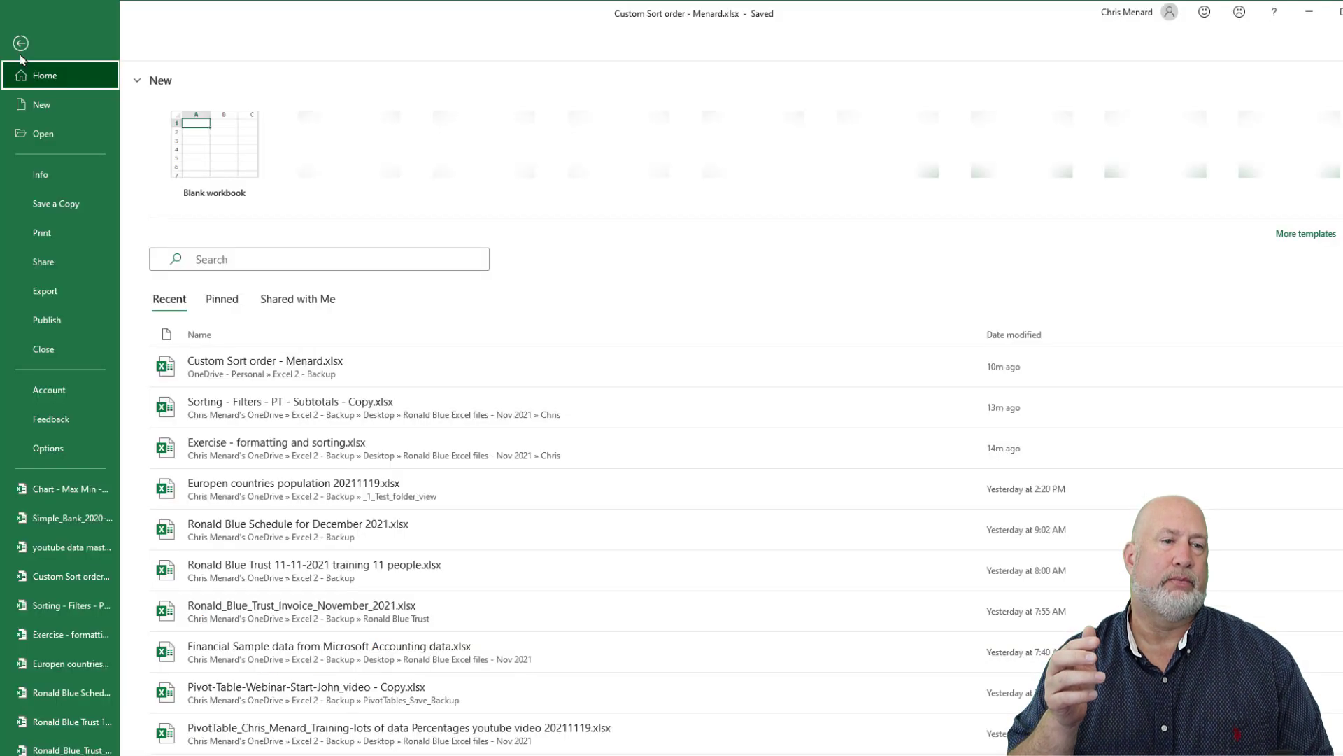
{"action": "key", "text": "Escape"}
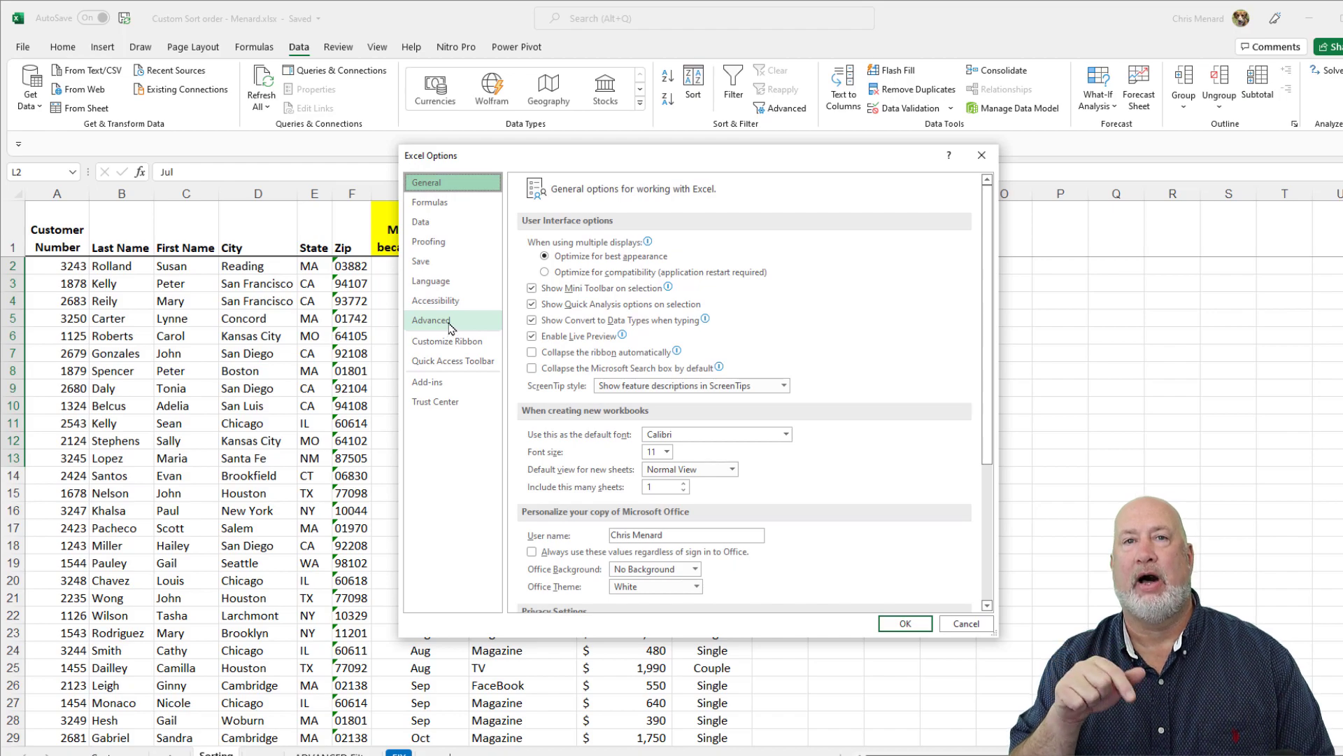
{"action": "left_click", "coordinate": [450, 324]}
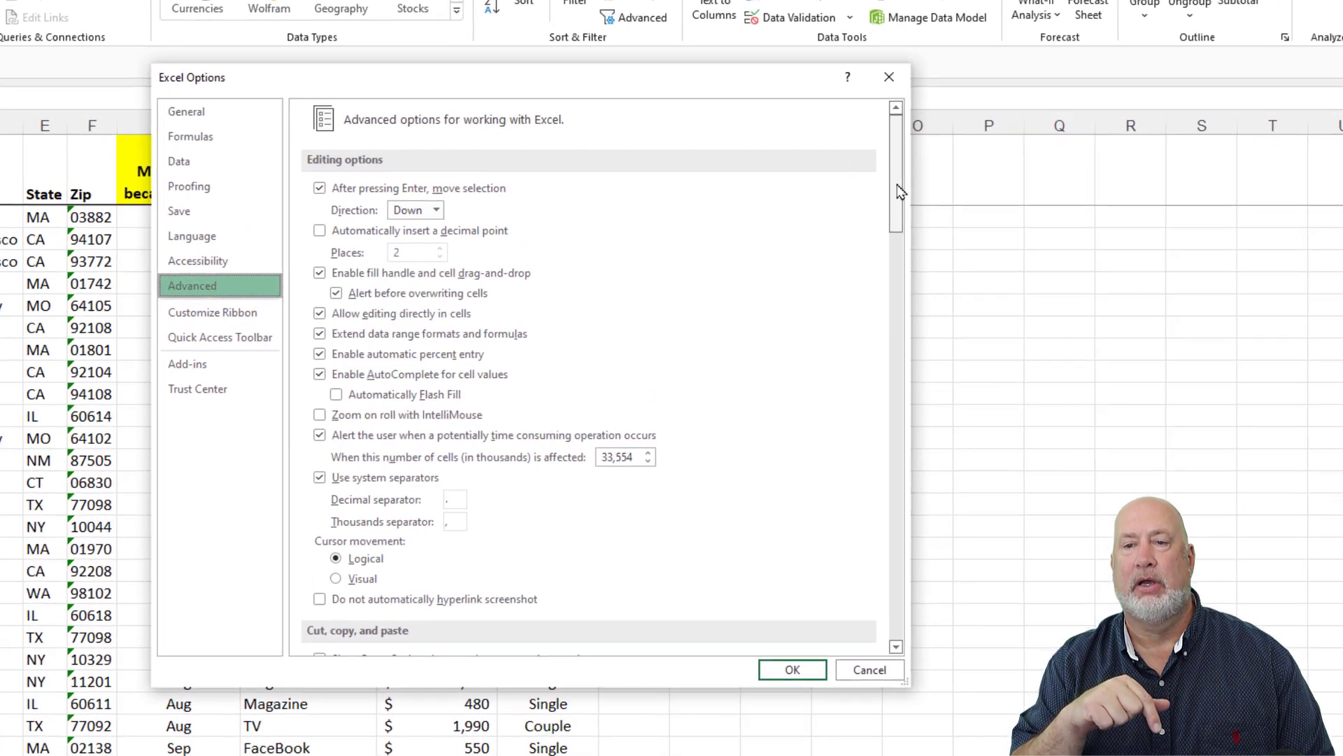
{"action": "mouse_move", "coordinate": [901, 191]}
{"action": "left_mouse_down"}
{"action": "mouse_move", "coordinate": [866, 473]}
{"action": "mouse_move", "coordinate": [882, 638]}
{"action": "left_mouse_up"}
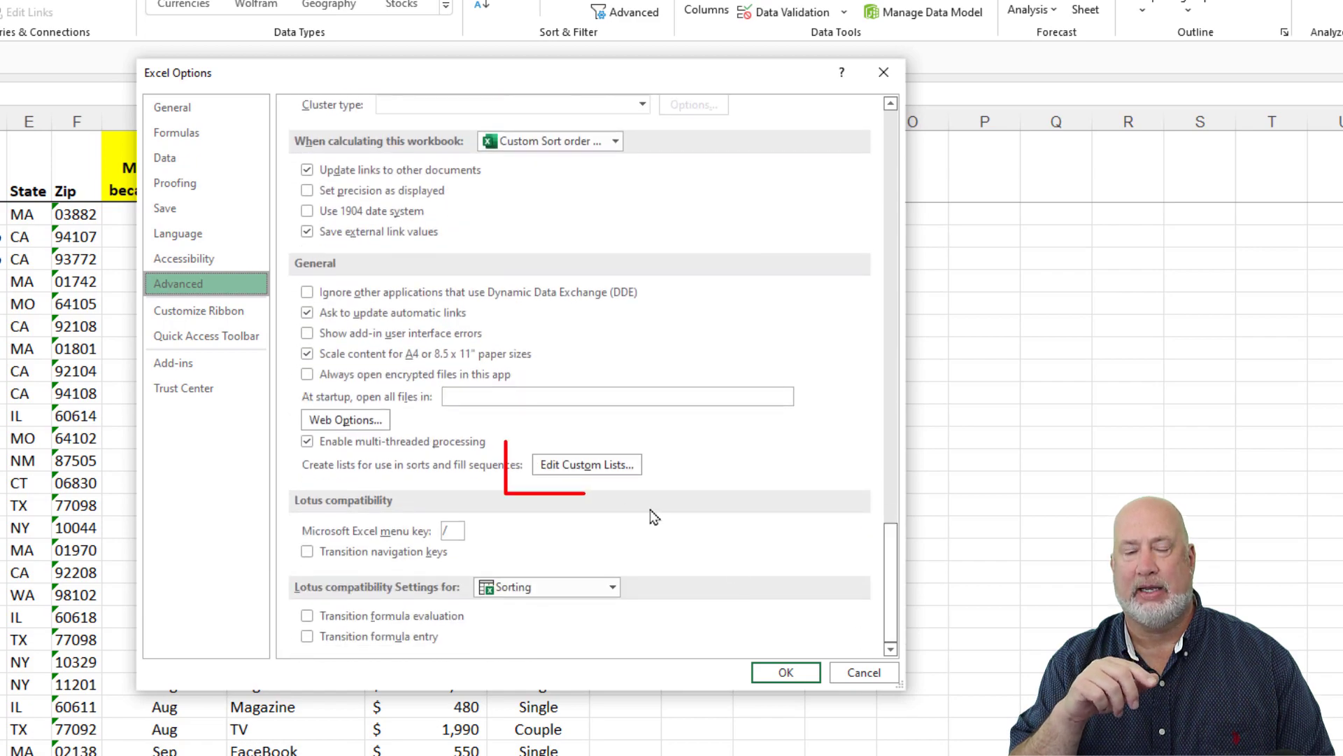
{"action": "left_click", "coordinate": [607, 465]}
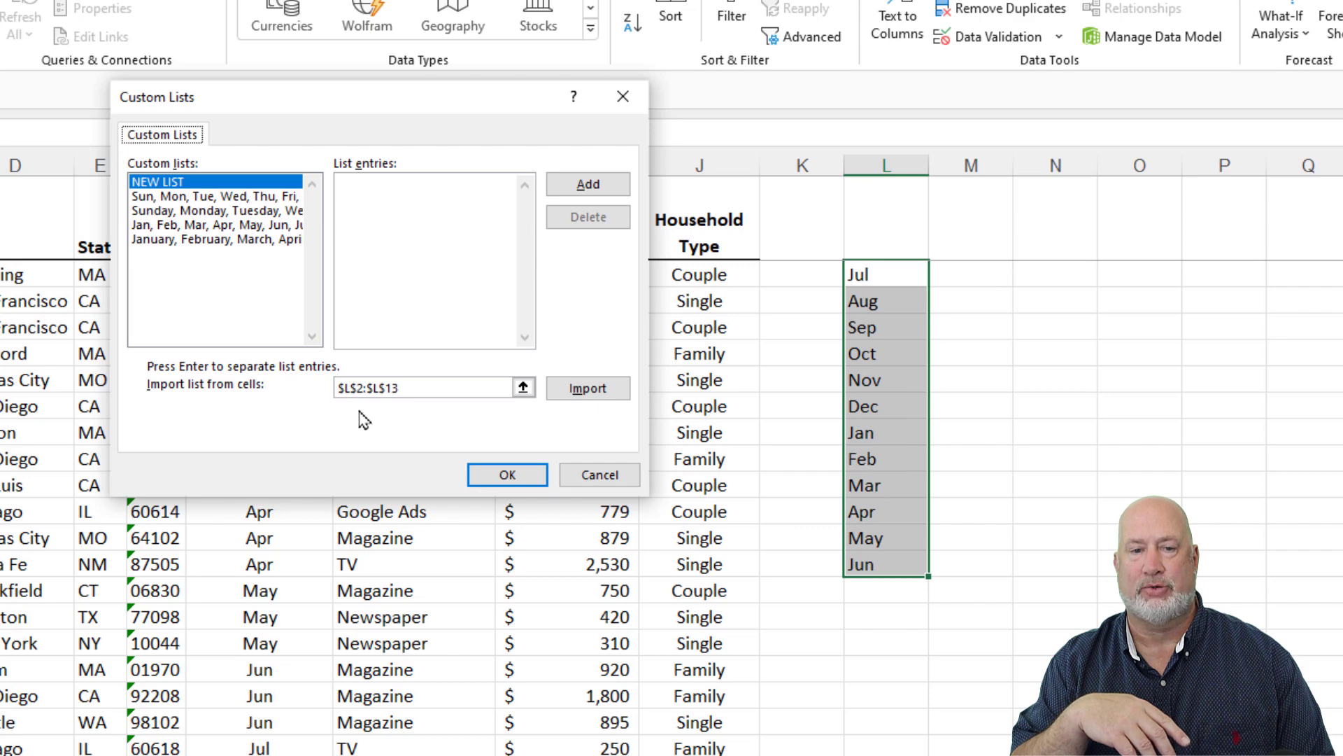
{"action": "left_click", "coordinate": [591, 390]}
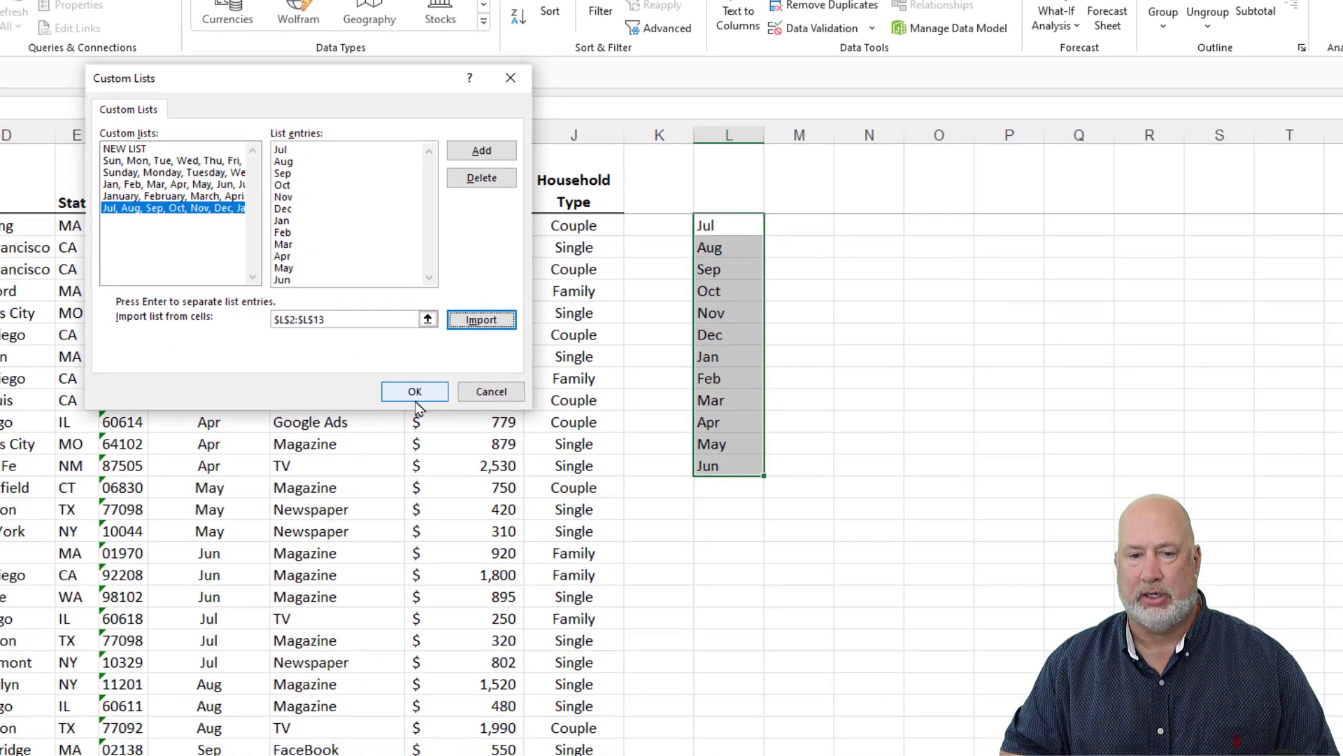
{"action": "left_click", "coordinate": [493, 462]}
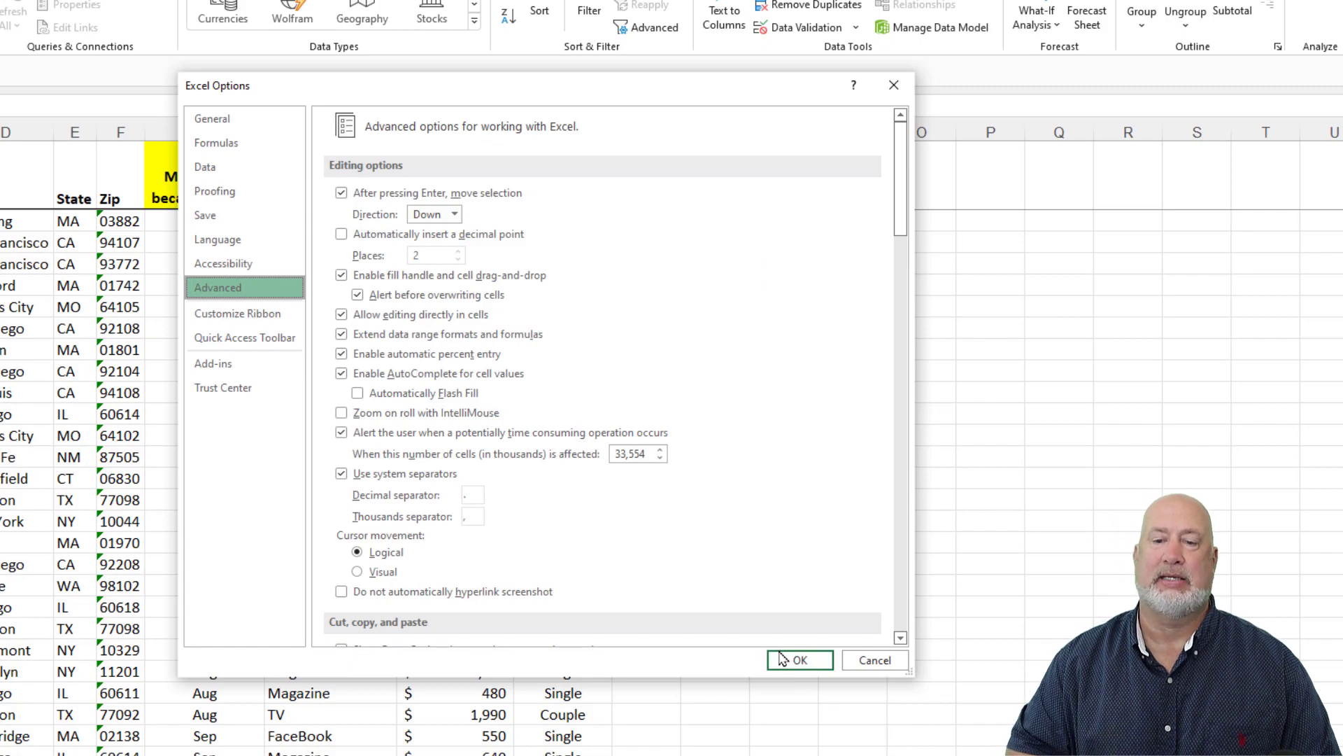
{"action": "left_click", "coordinate": [790, 662]}
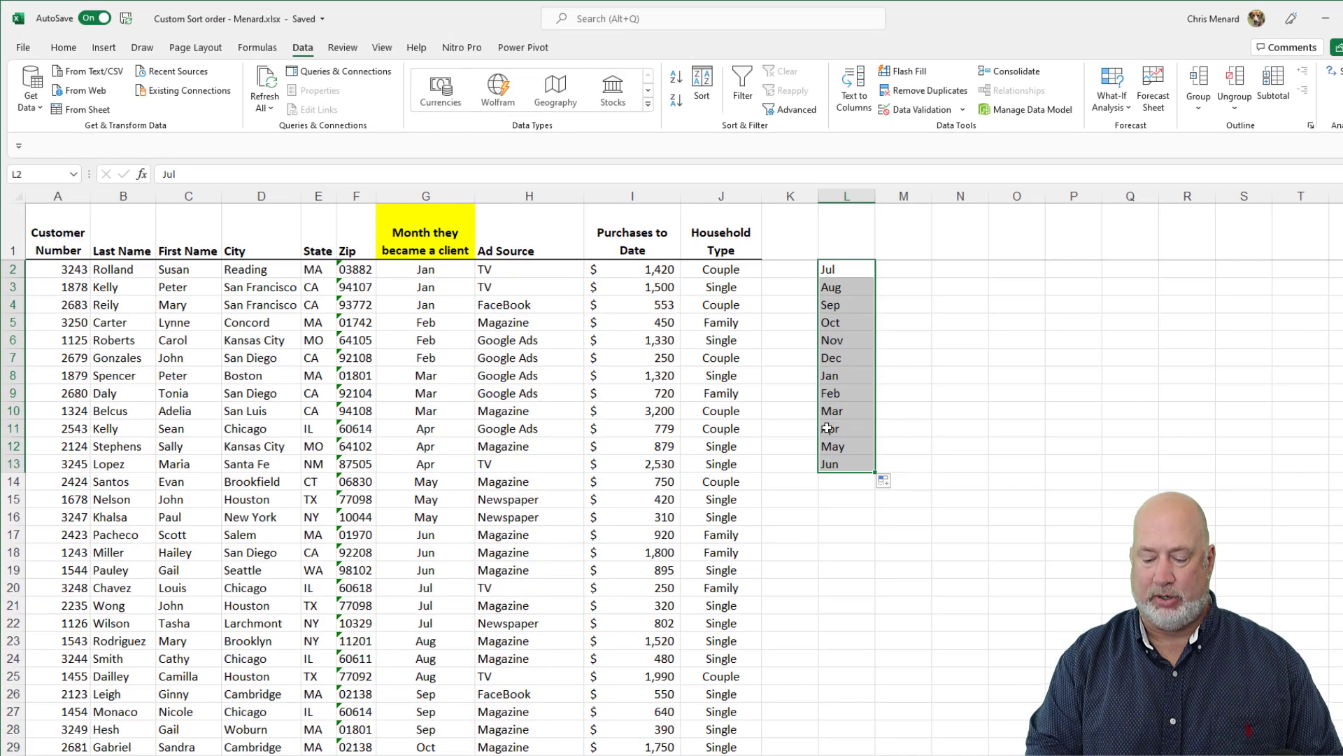
Clear L2:L13 and sort the table by month with the Jul-to-Jun custom list
{"action": "key", "text": "Delete"}
{"action": "left_click", "coordinate": [452, 320]}
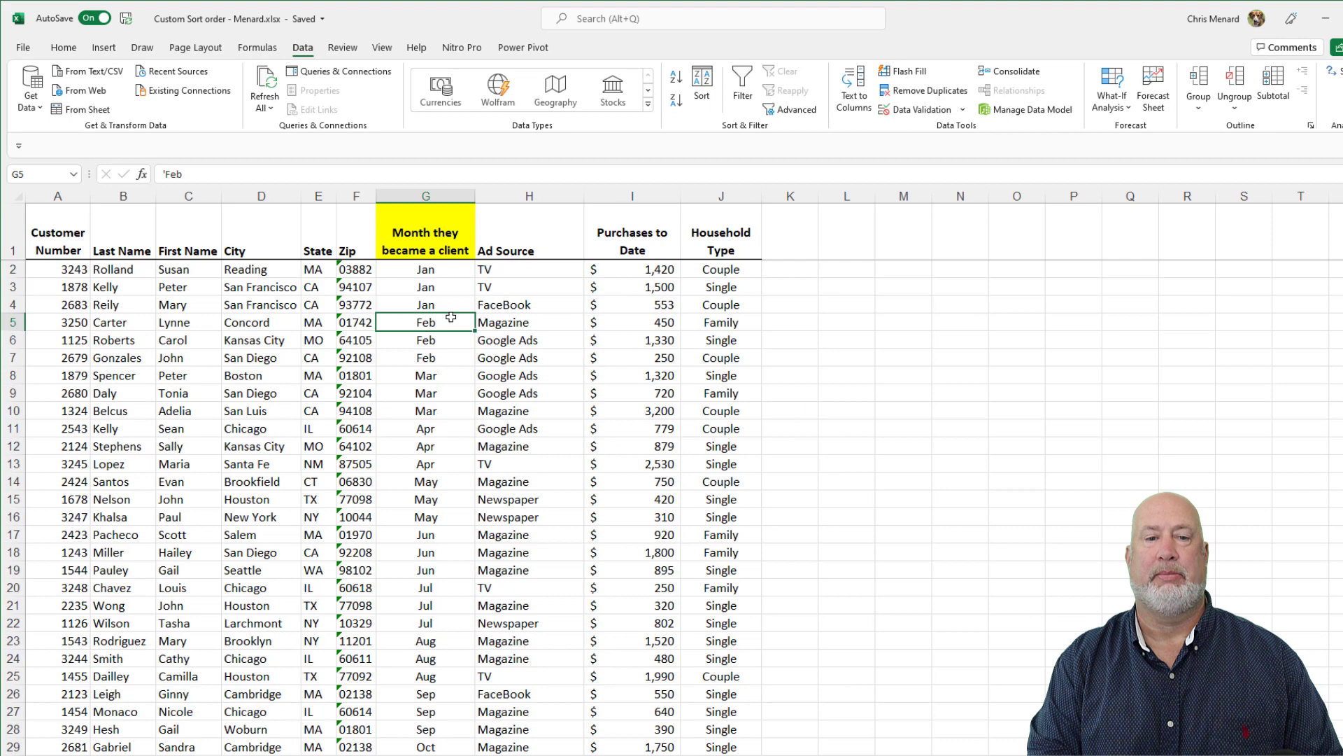
{"action": "left_click", "coordinate": [702, 96]}
{"action": "left_click", "coordinate": [644, 264]}
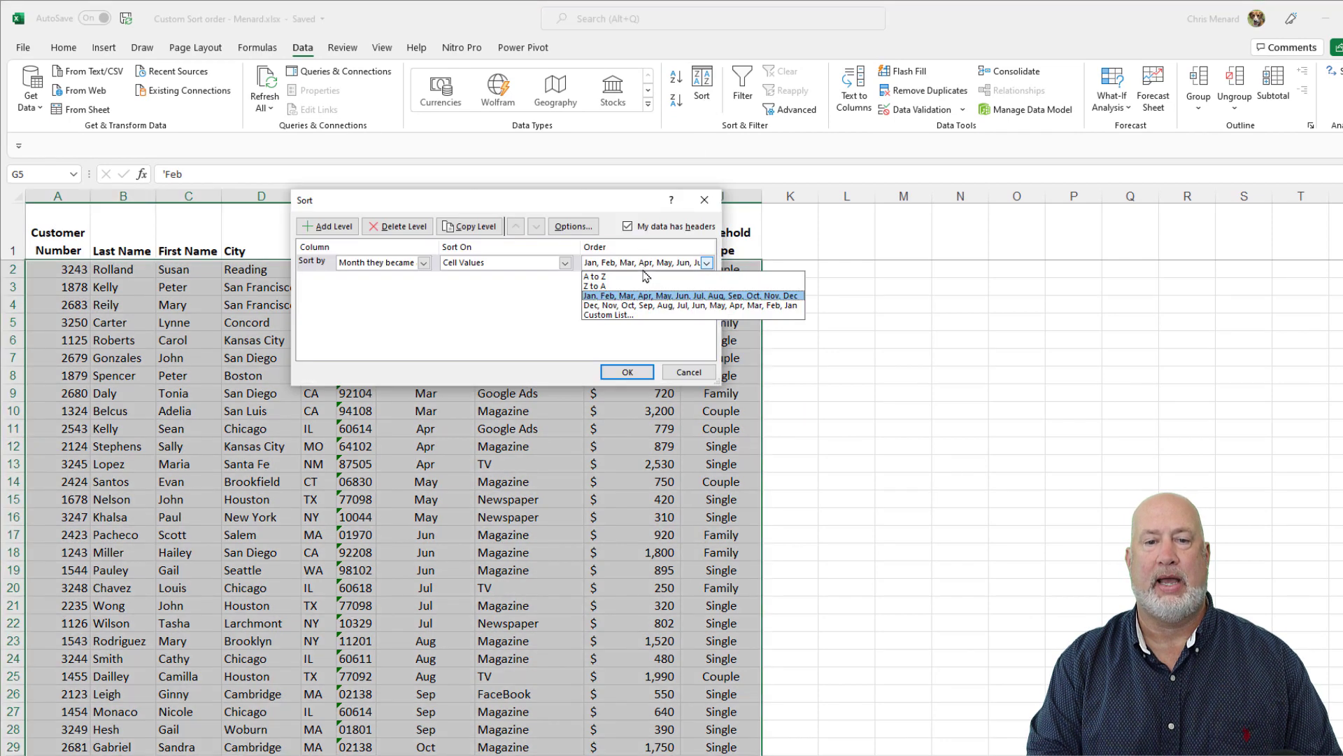
{"action": "left_click", "coordinate": [628, 316]}
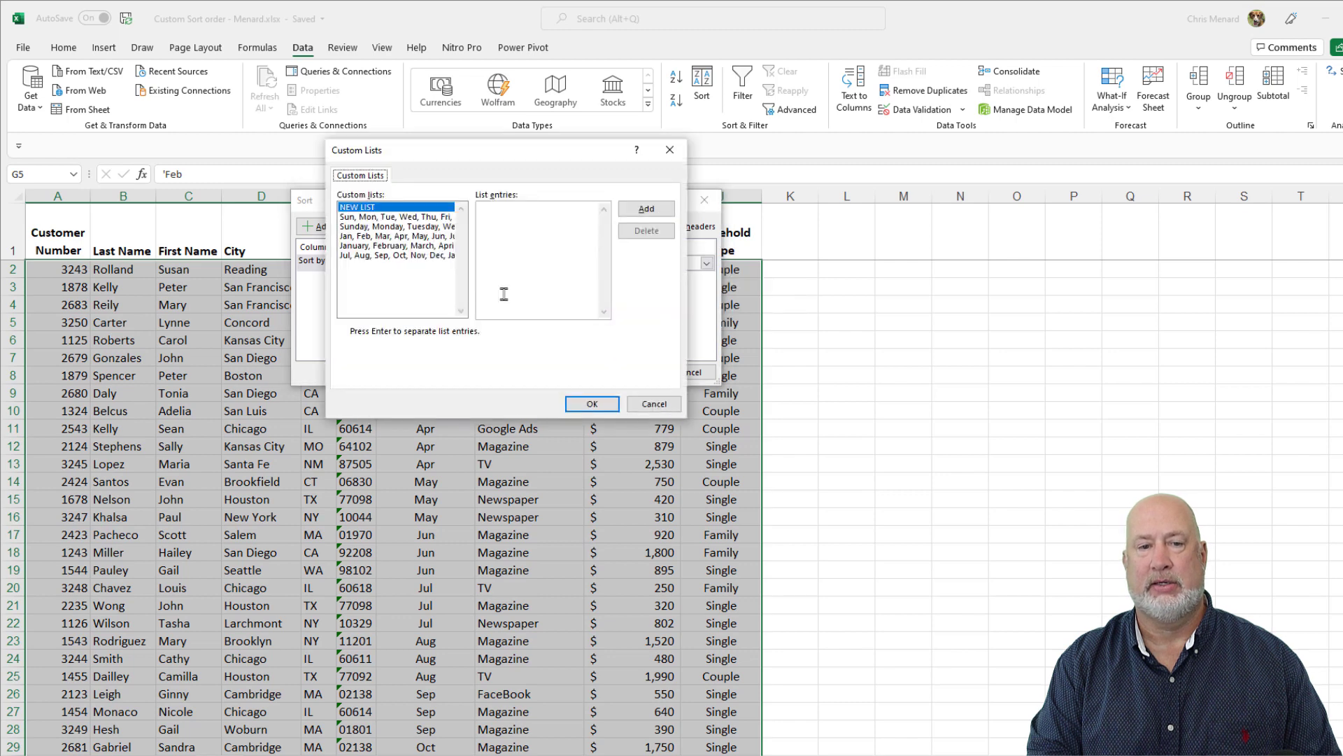
{"action": "left_click", "coordinate": [387, 256]}
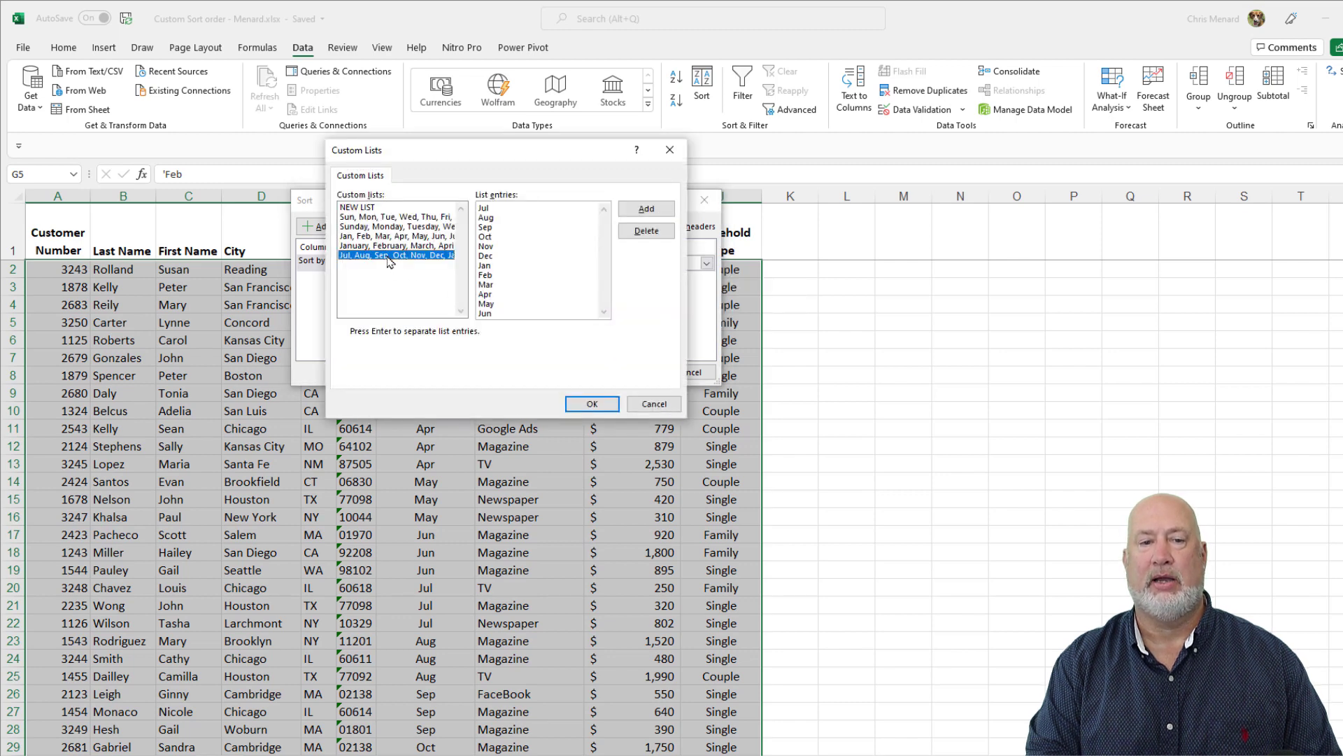
{"action": "left_click", "coordinate": [587, 405]}
{"action": "left_click", "coordinate": [623, 372]}
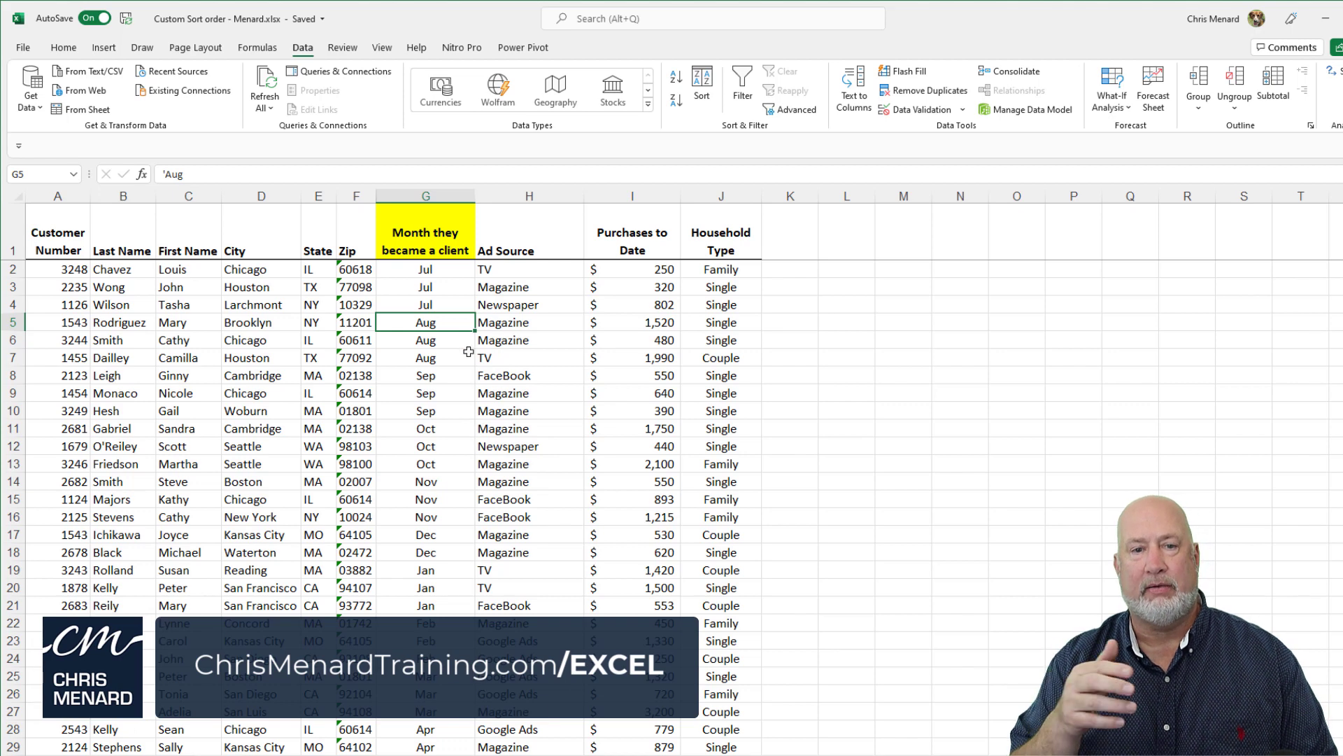
Copy the Ad Source column H and paste it into column M
{"action": "left_click", "coordinate": [539, 199]}
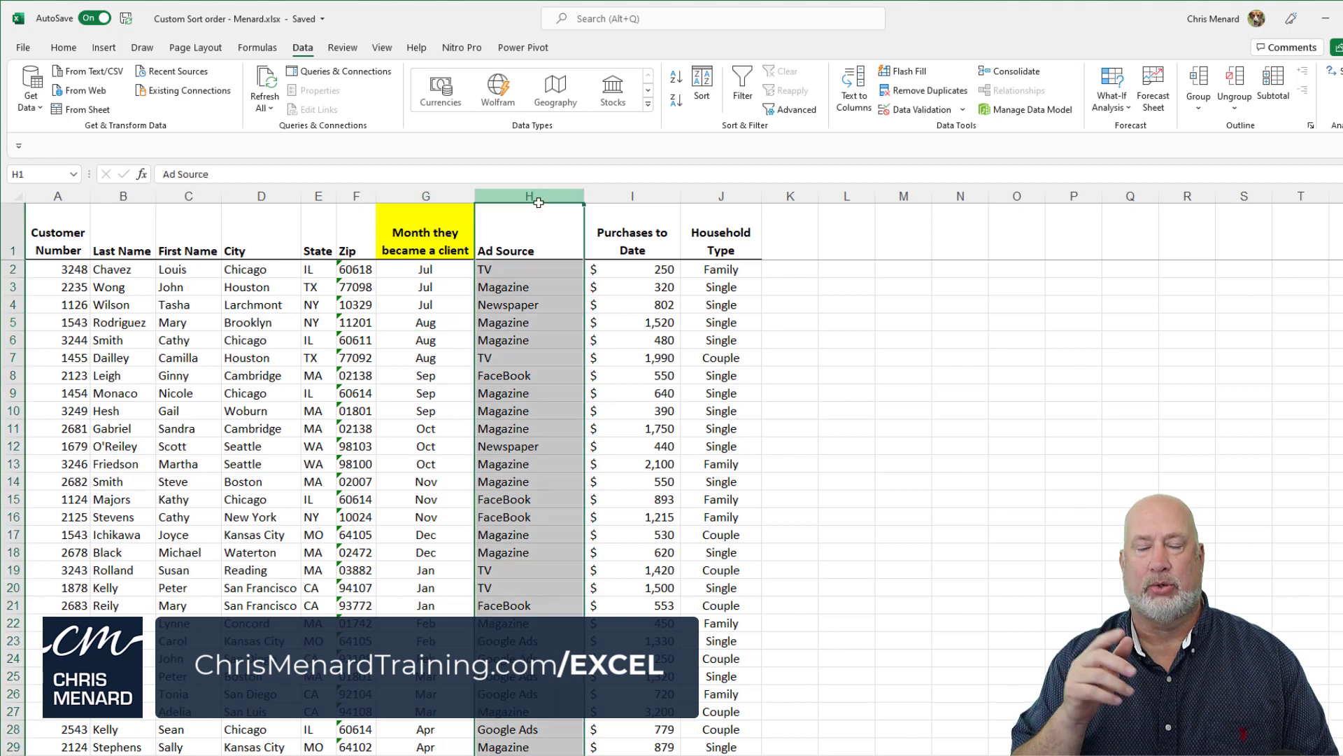
{"action": "right_click", "coordinate": [538, 200]}
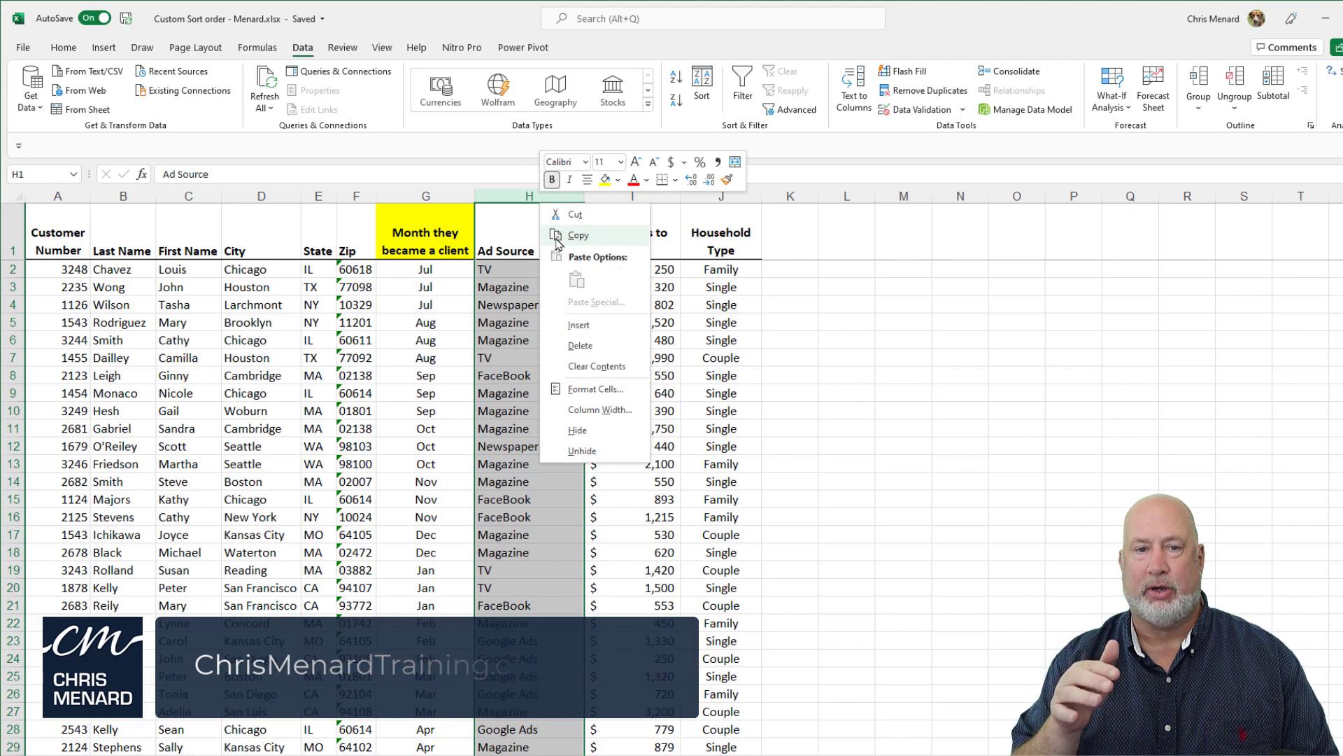
{"action": "left_click", "coordinate": [558, 238]}
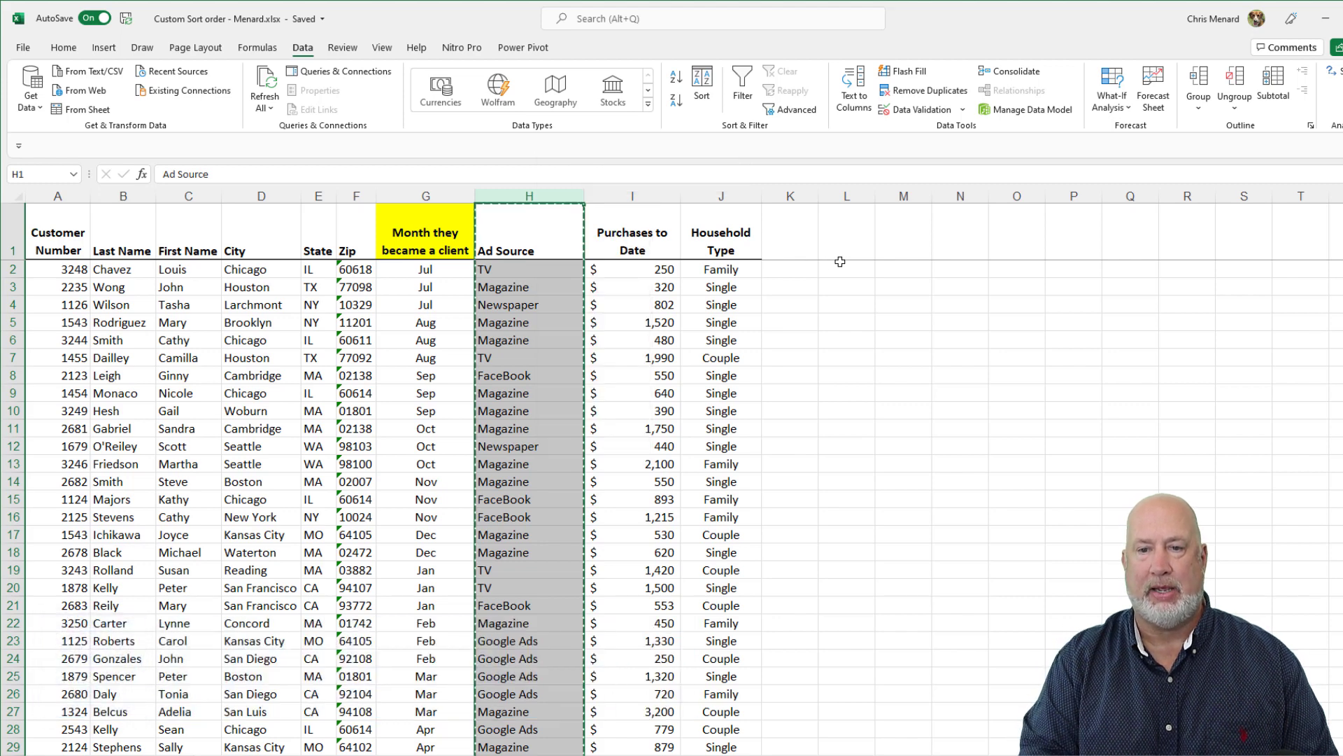
{"action": "left_click", "coordinate": [917, 244]}
{"action": "key", "text": "ctrl+v"}
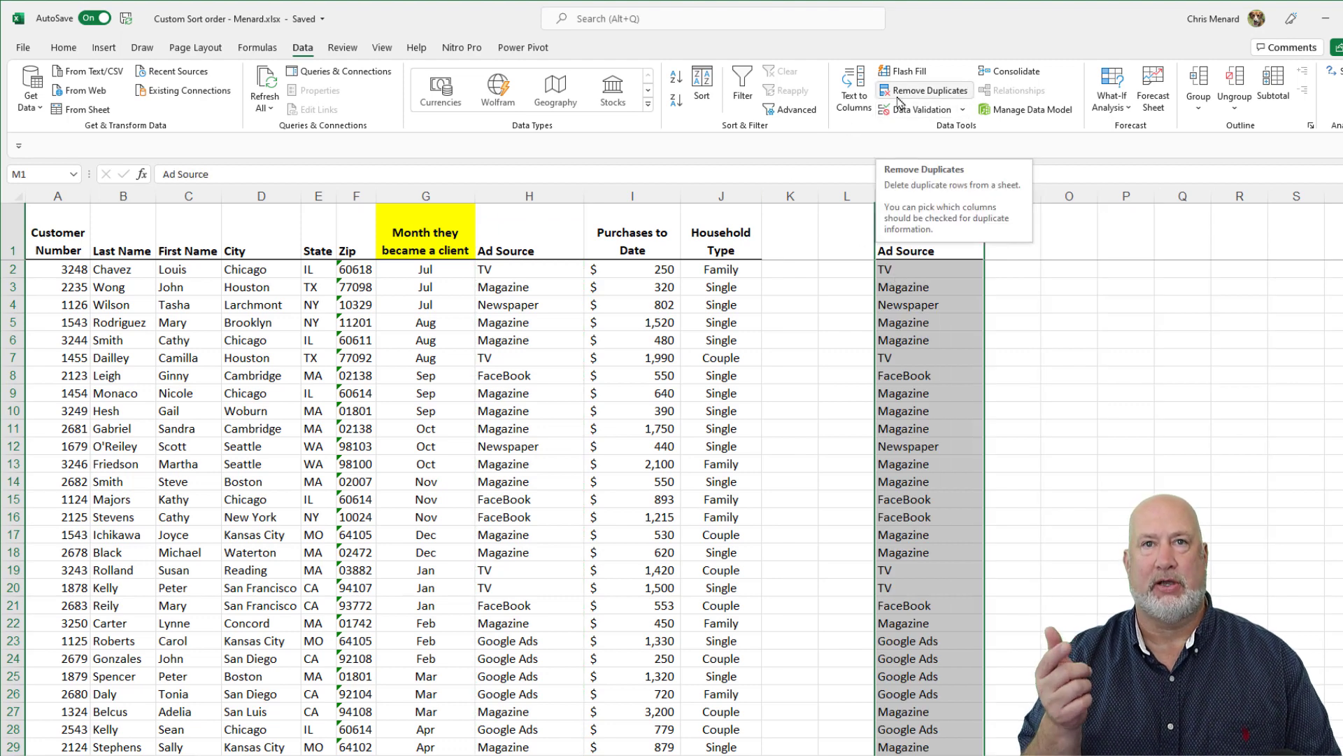
Remove duplicates from column M, leaving five unique ad sources
{"action": "left_click", "coordinate": [898, 102]}
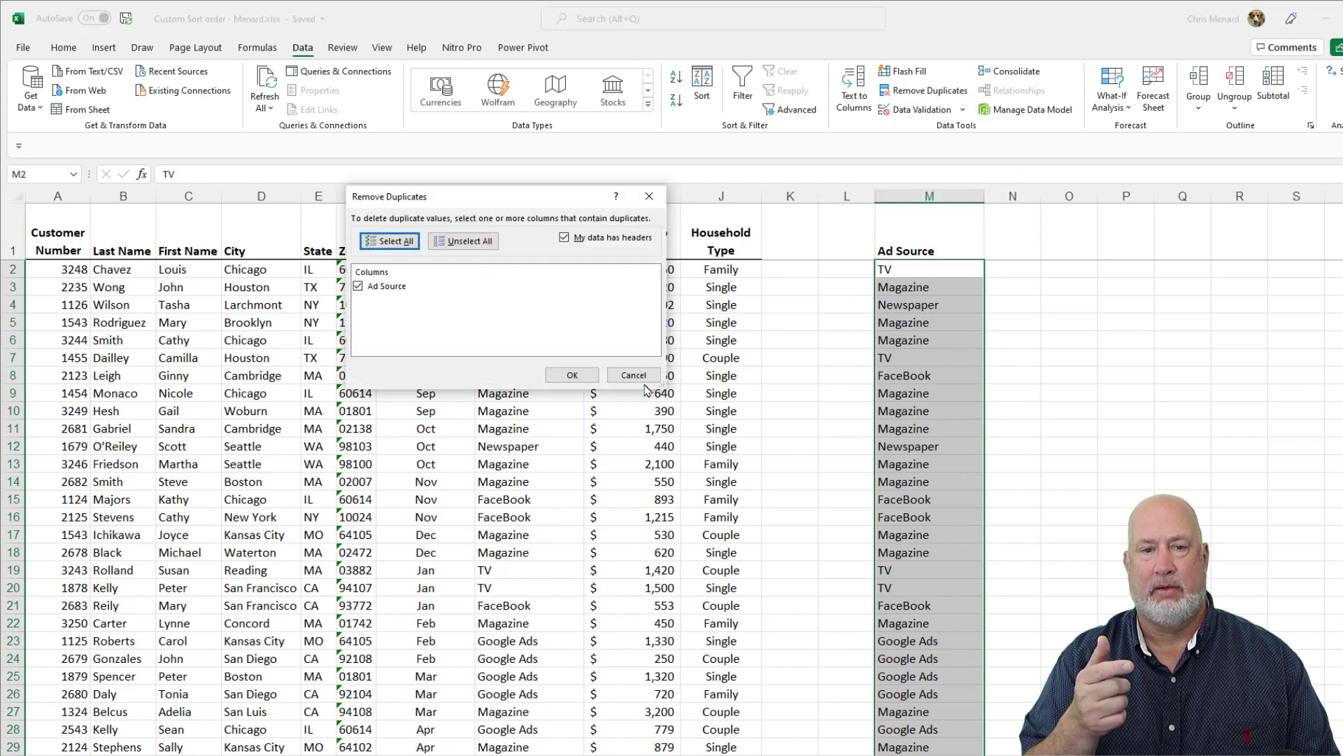
{"action": "left_click", "coordinate": [568, 375]}
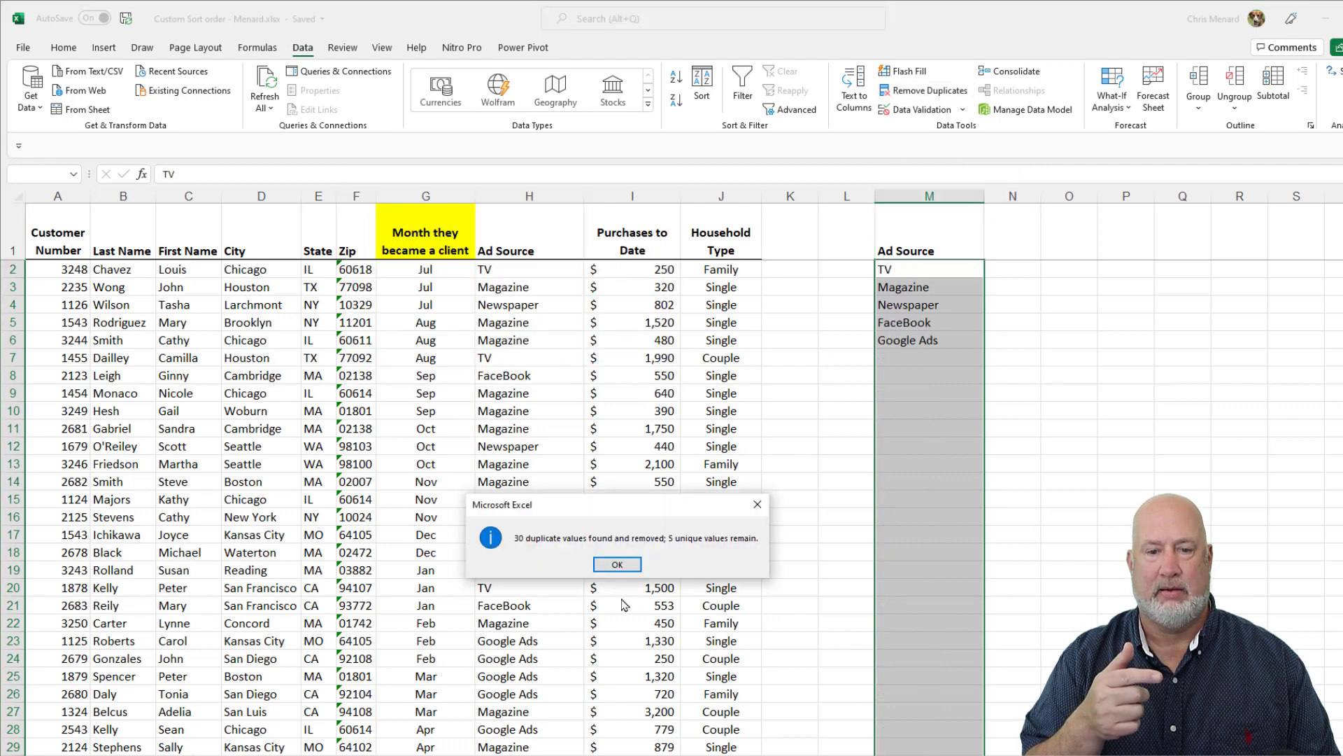
{"action": "left_click", "coordinate": [616, 564]}
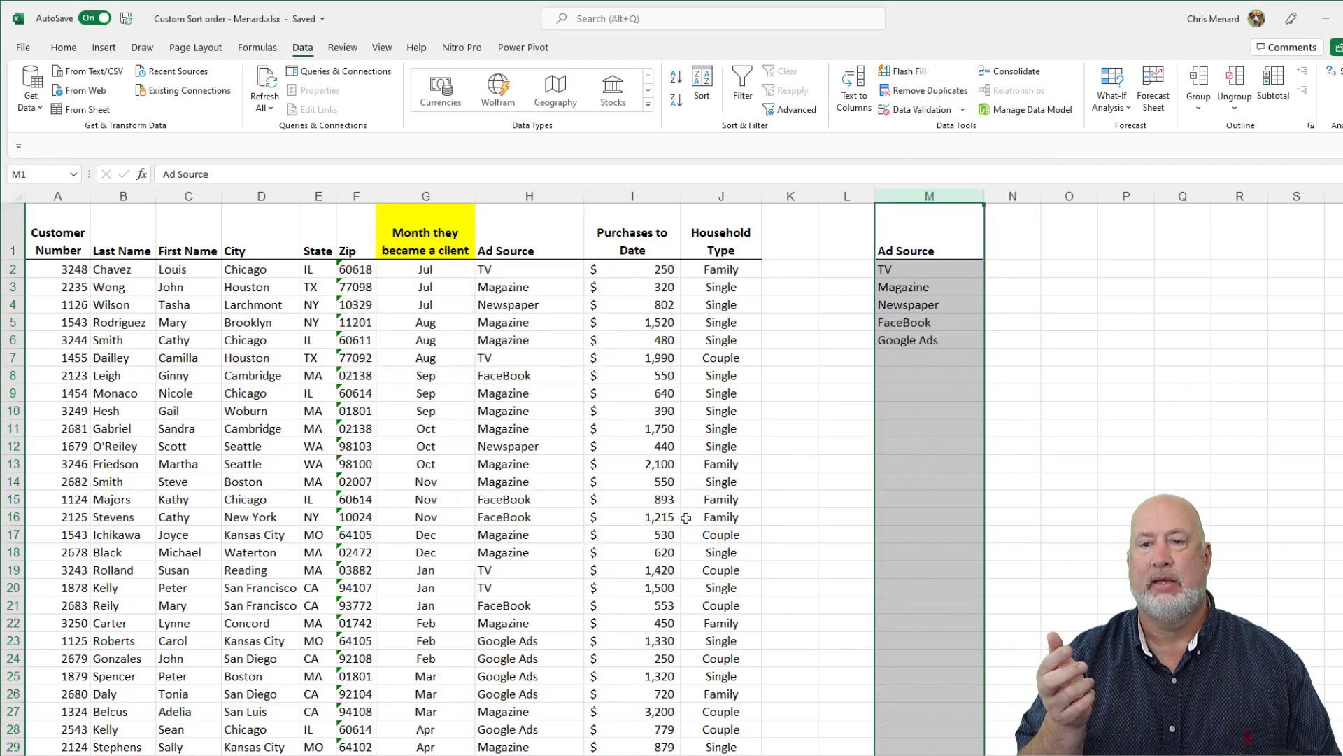
Add a Rank heading in cell N1 beside the ad-source list
{"action": "left_click", "coordinate": [945, 266]}
{"action": "left_click", "coordinate": [1027, 242]}
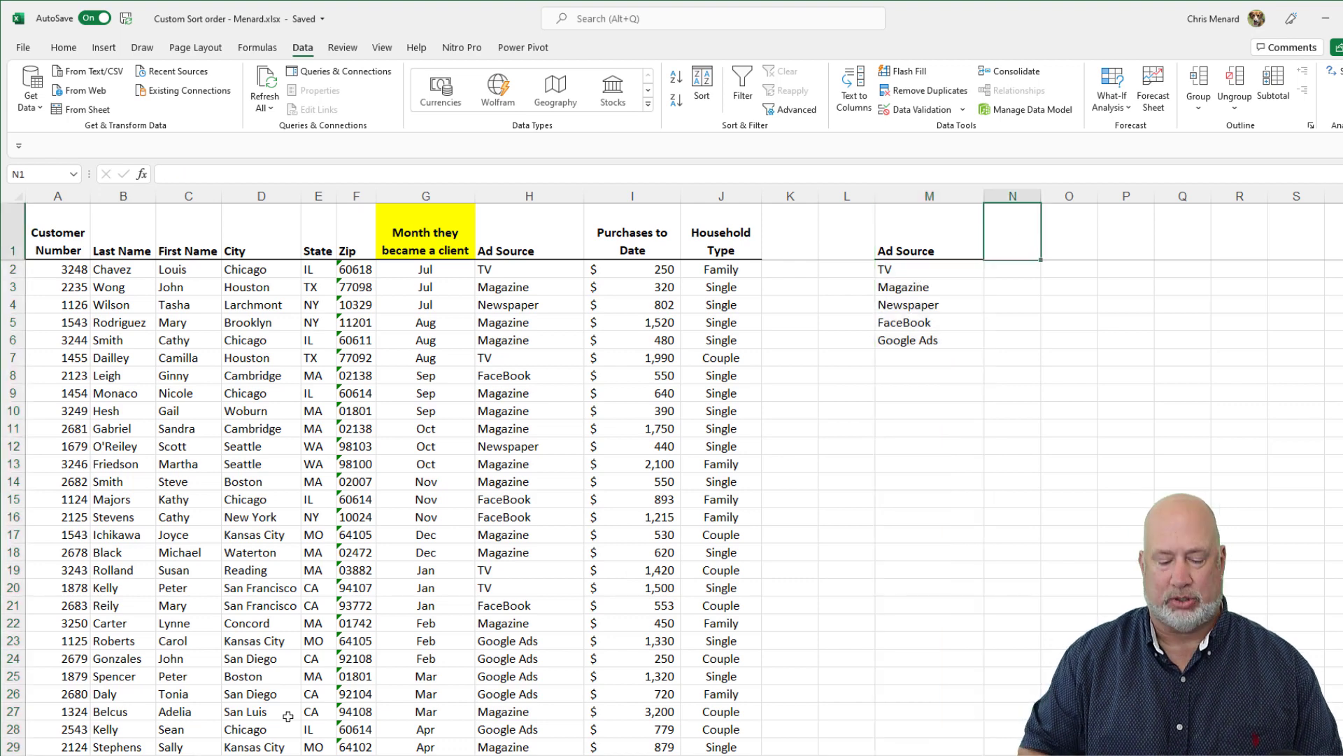
{"action": "type", "text": "Ranb"}
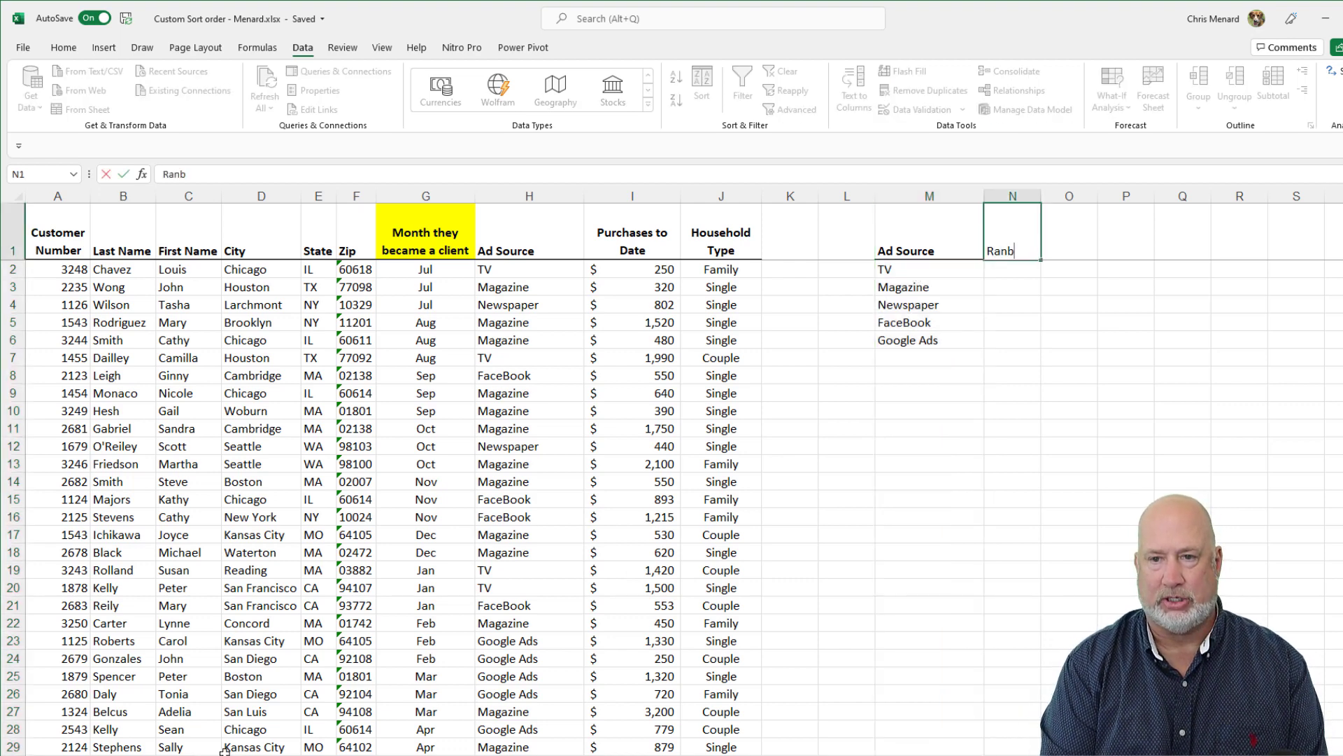
{"action": "key", "text": "Return"}
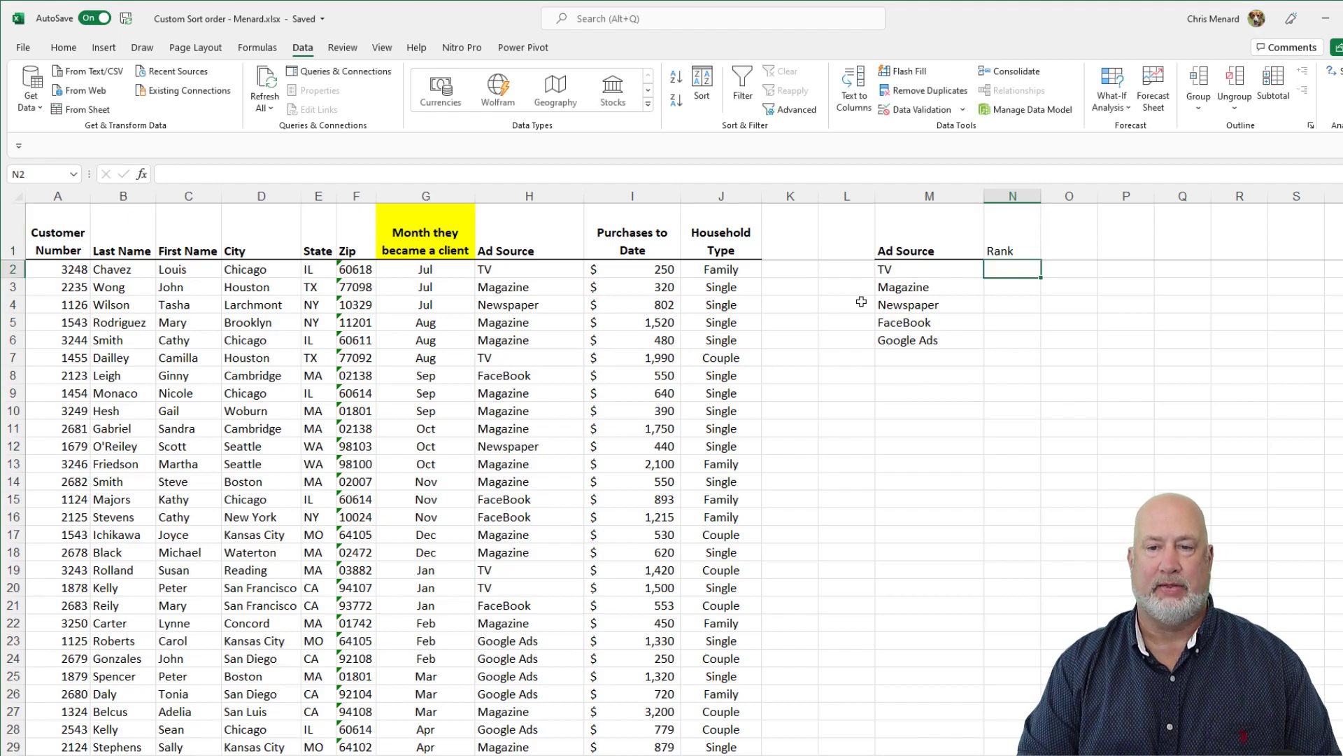
{"action": "left_click", "coordinate": [1021, 237]}
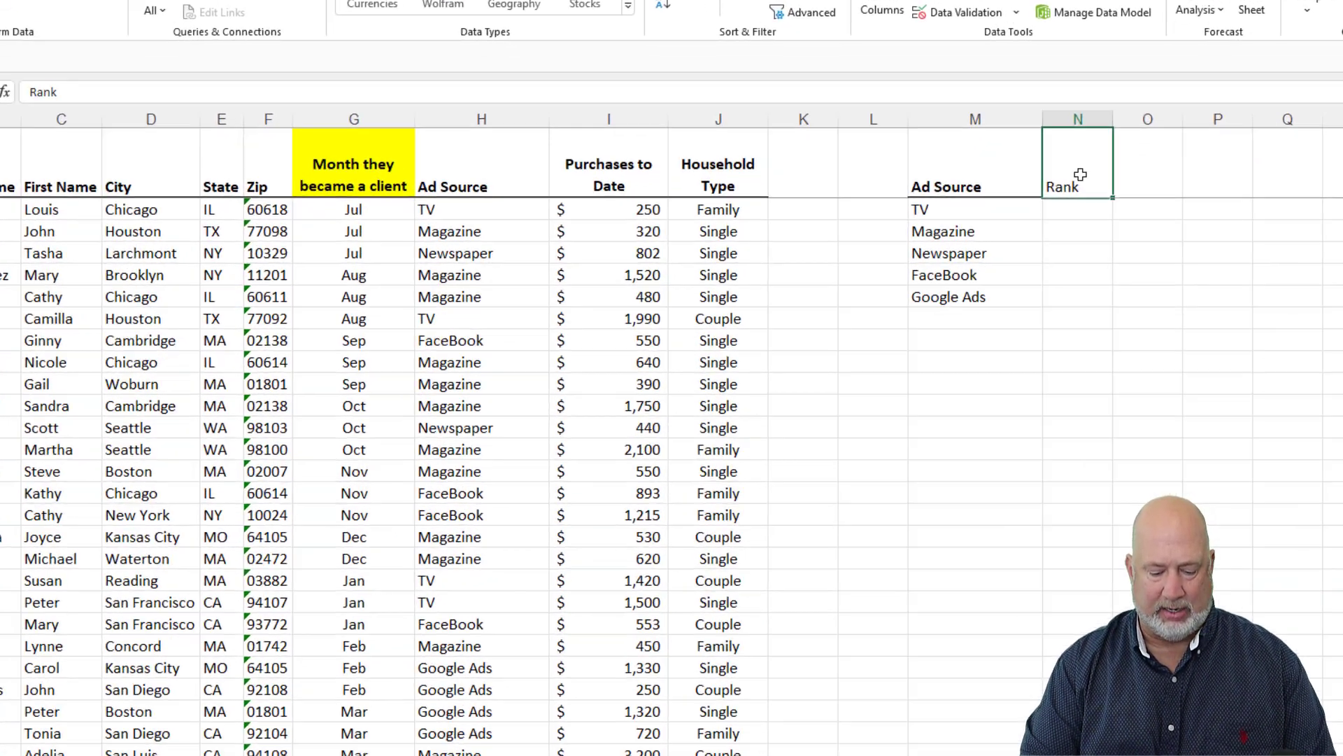
{"action": "scroll", "coordinate": [1113, 168], "scroll_direction": "down", "scroll_amount": 1}
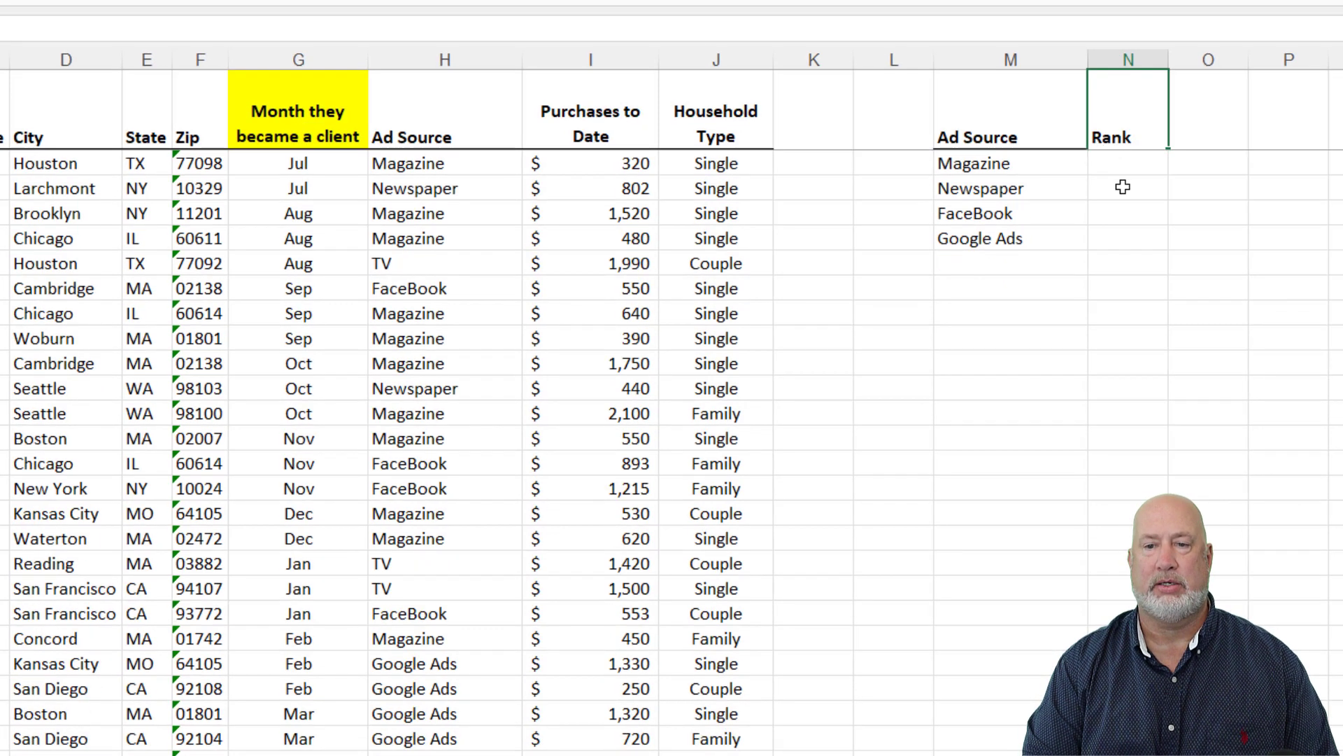
{"action": "scroll", "coordinate": [1123, 182], "scroll_direction": "up", "scroll_amount": 1}
Rank Google Ads 1, FaceBook 2, Magazine 3, Newspaper 4 and TV 5
{"action": "left_click", "coordinate": [1101, 170]}
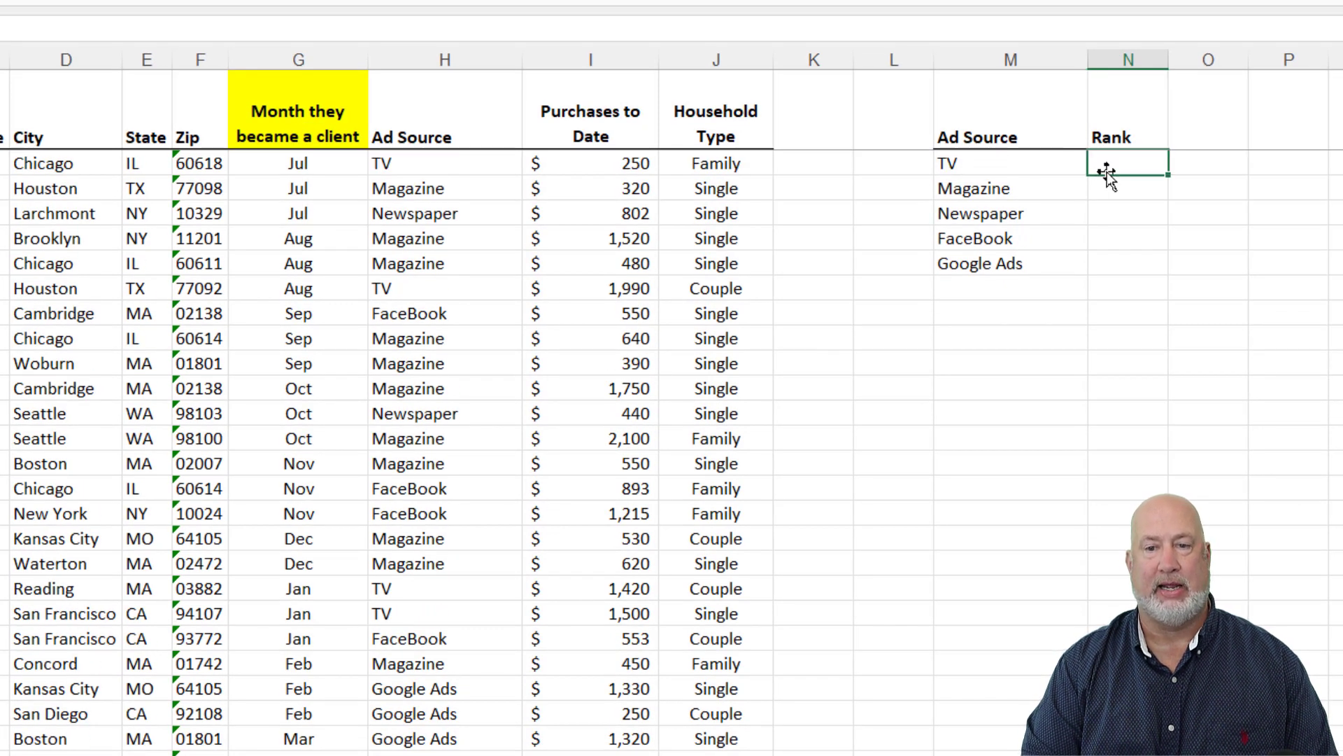
{"action": "left_click", "coordinate": [1121, 271]}
{"action": "type", "text": "1"}
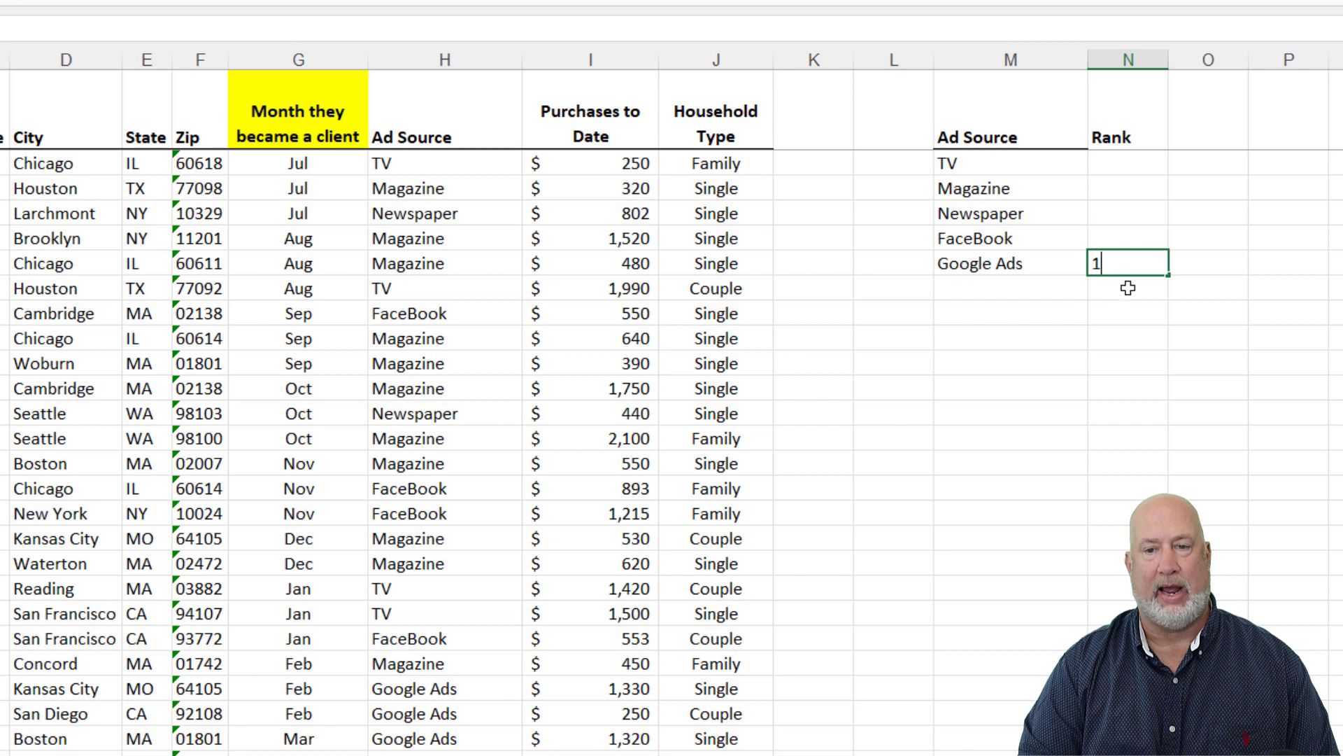
{"action": "left_click", "coordinate": [1127, 238]}
{"action": "type", "text": "2"}
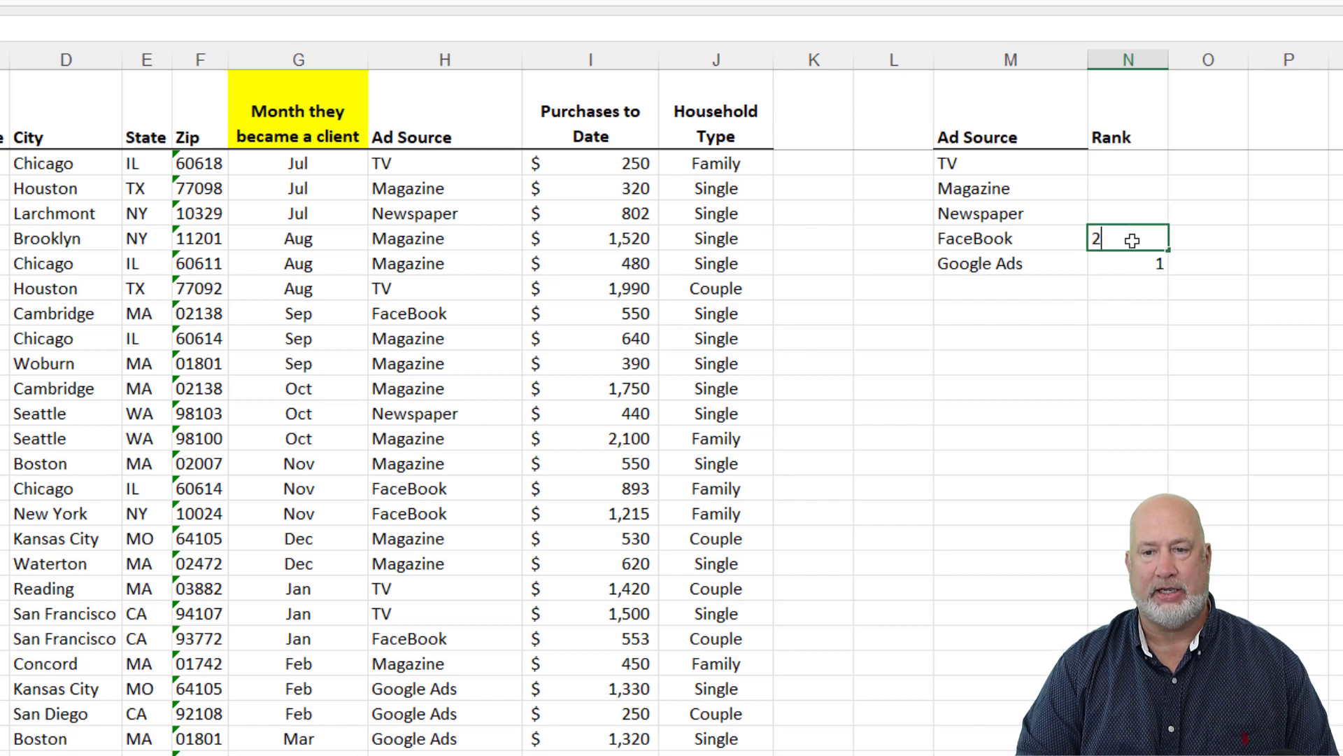
{"action": "left_click", "coordinate": [1123, 188]}
{"action": "type", "text": "3"}
{"action": "left_click", "coordinate": [1132, 222]}
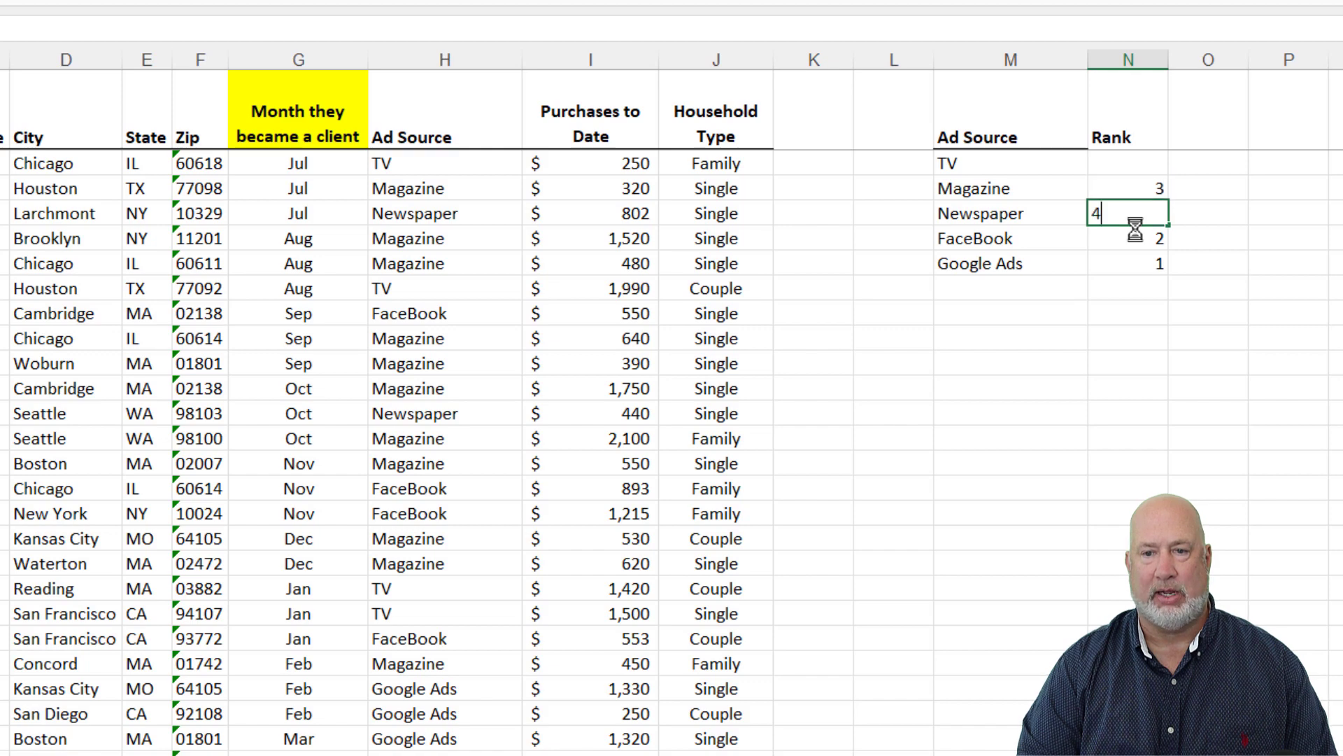
{"action": "left_click", "coordinate": [1128, 163]}
{"action": "type", "text": "5"}
{"action": "key", "text": "Return"}
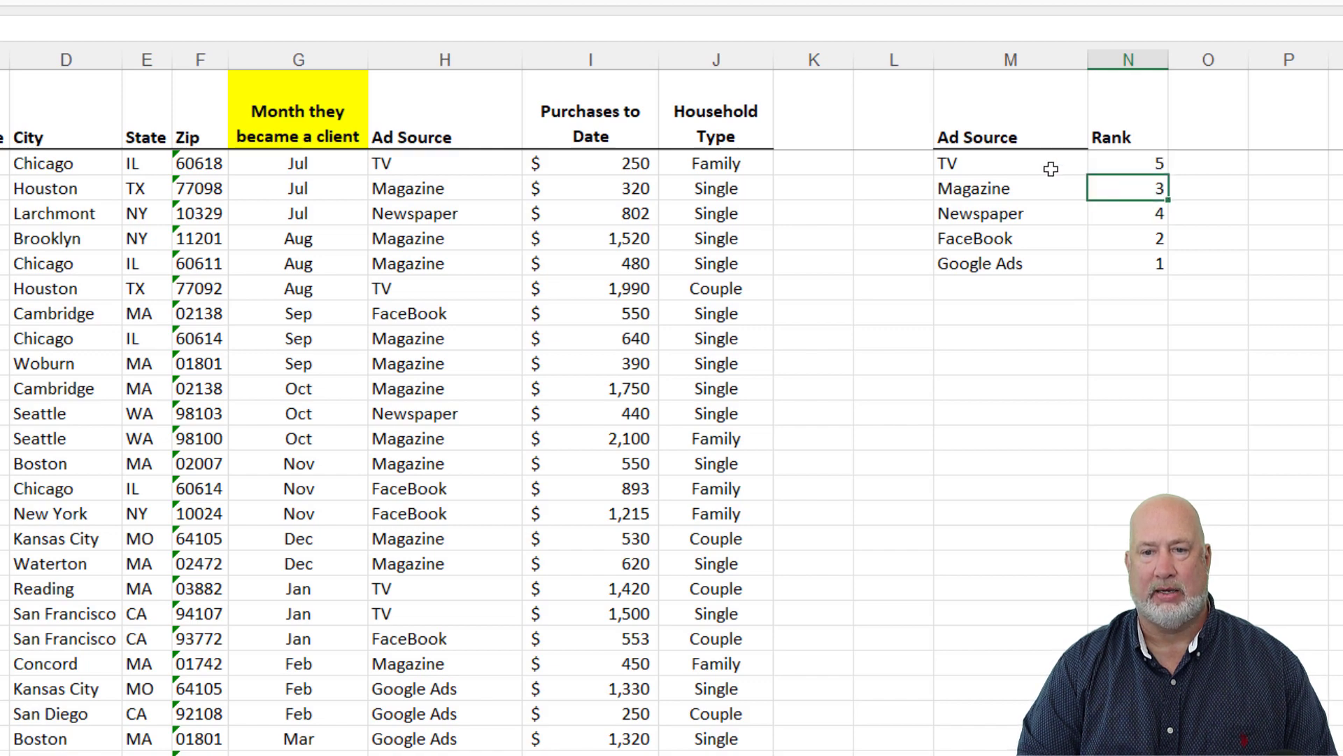
Sort the helper list by Rank smallest to largest and select the names in M2:M6
{"action": "left_click", "coordinate": [1051, 168]}
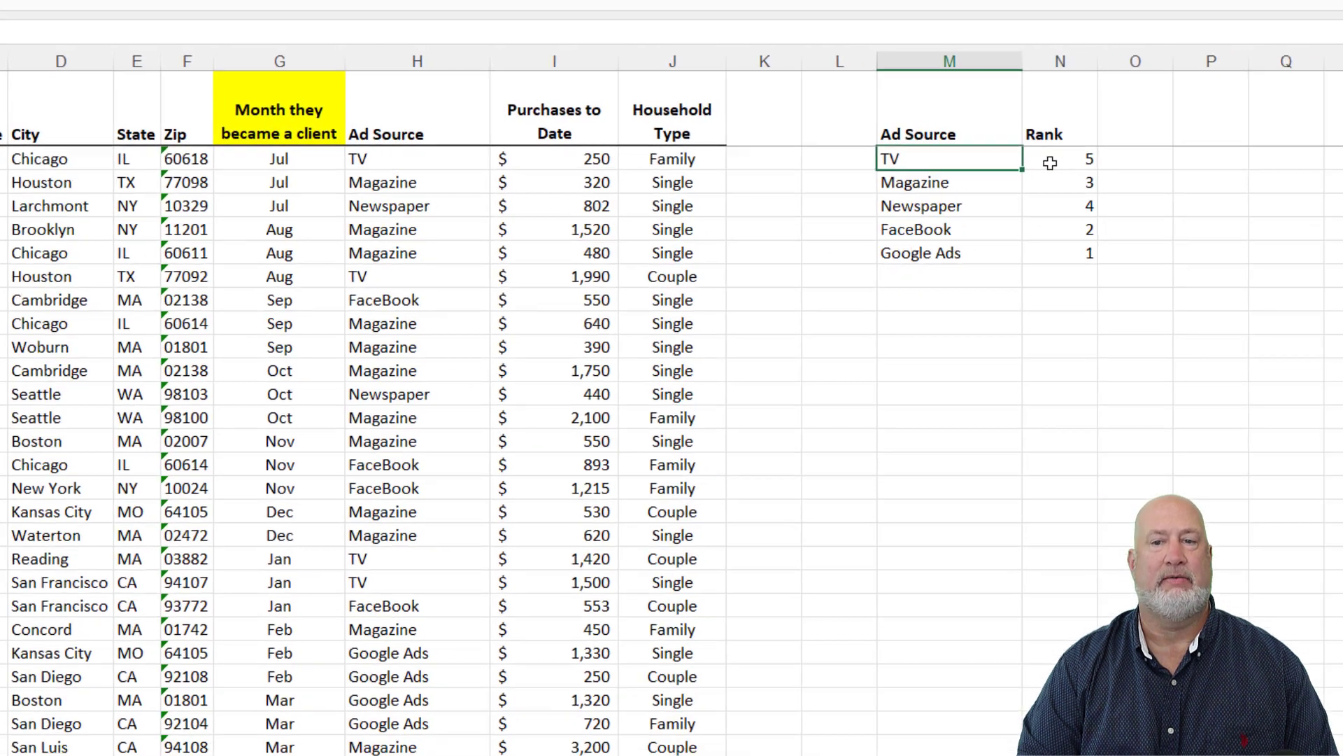
{"action": "right_click", "coordinate": [1117, 167]}
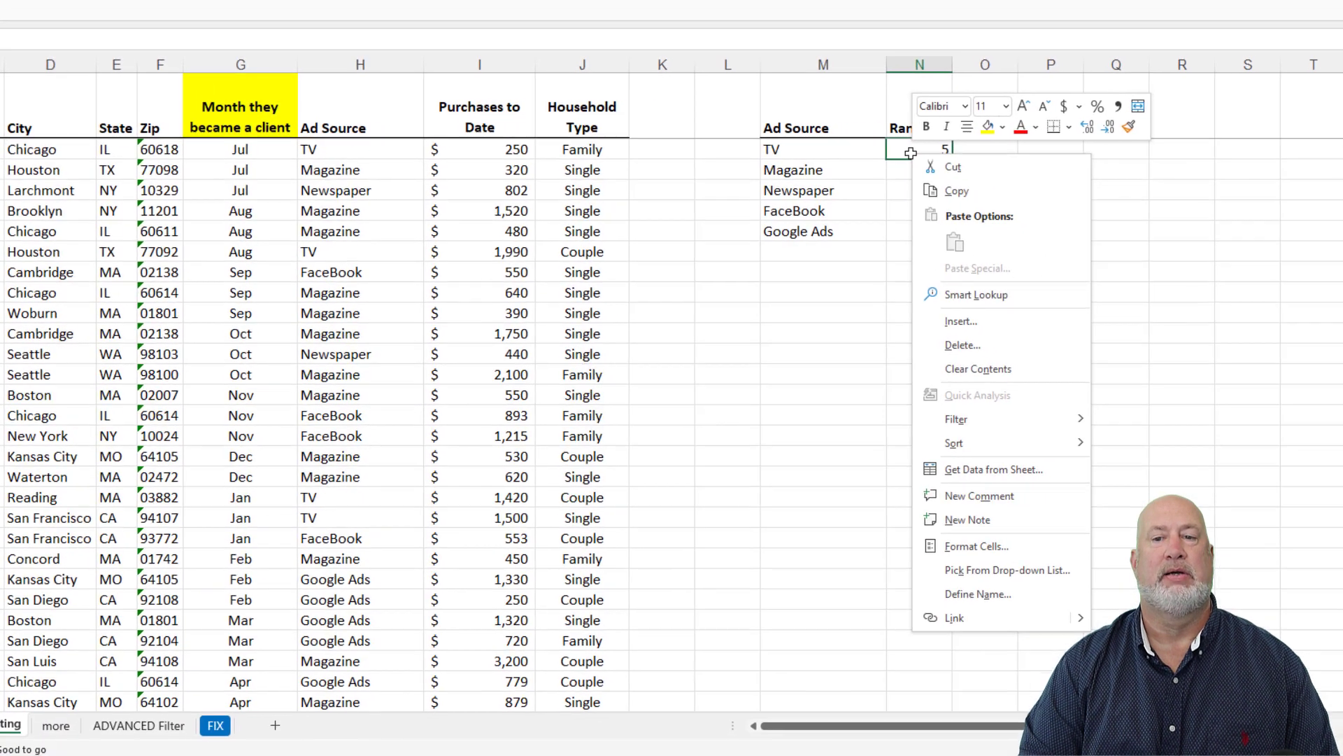
{"action": "mouse_move", "coordinate": [975, 444]}
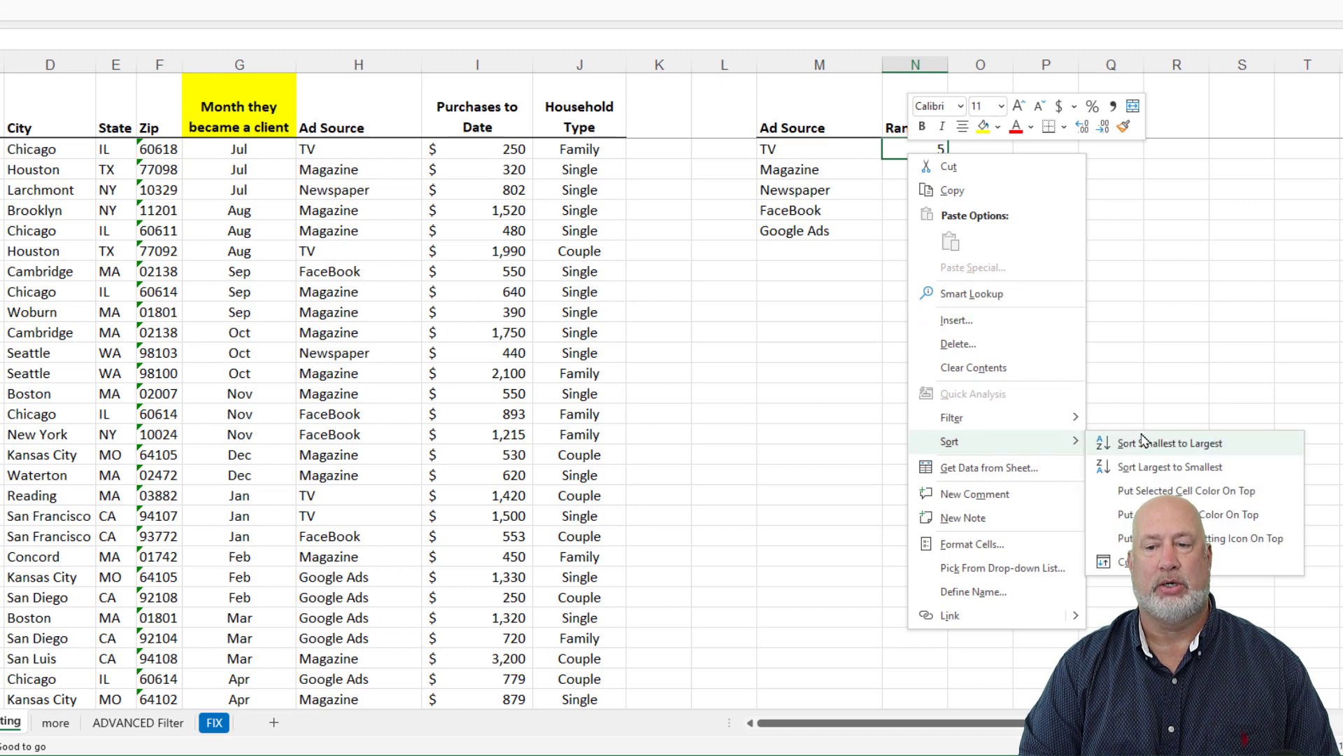
{"action": "left_click", "coordinate": [1145, 443]}
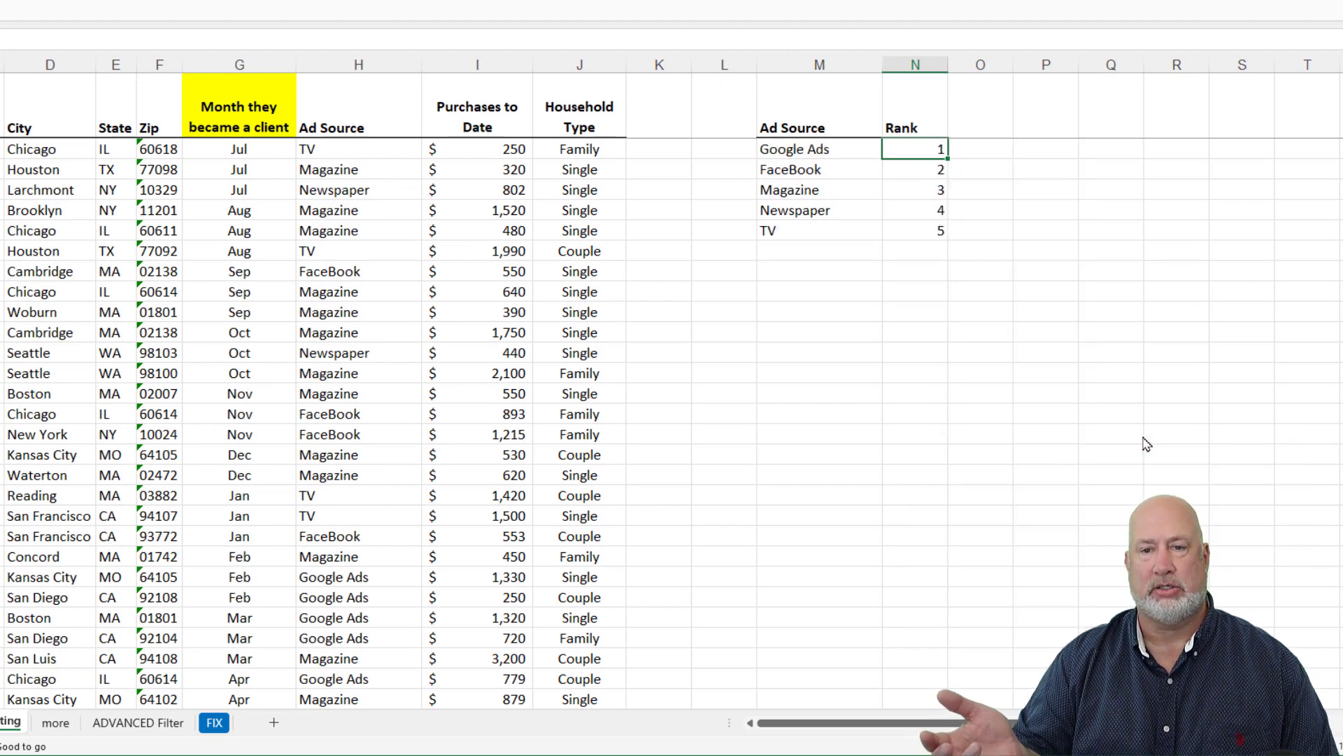
{"action": "left_click_drag", "start_coordinate": [825, 152], "coordinate": [806, 225]}
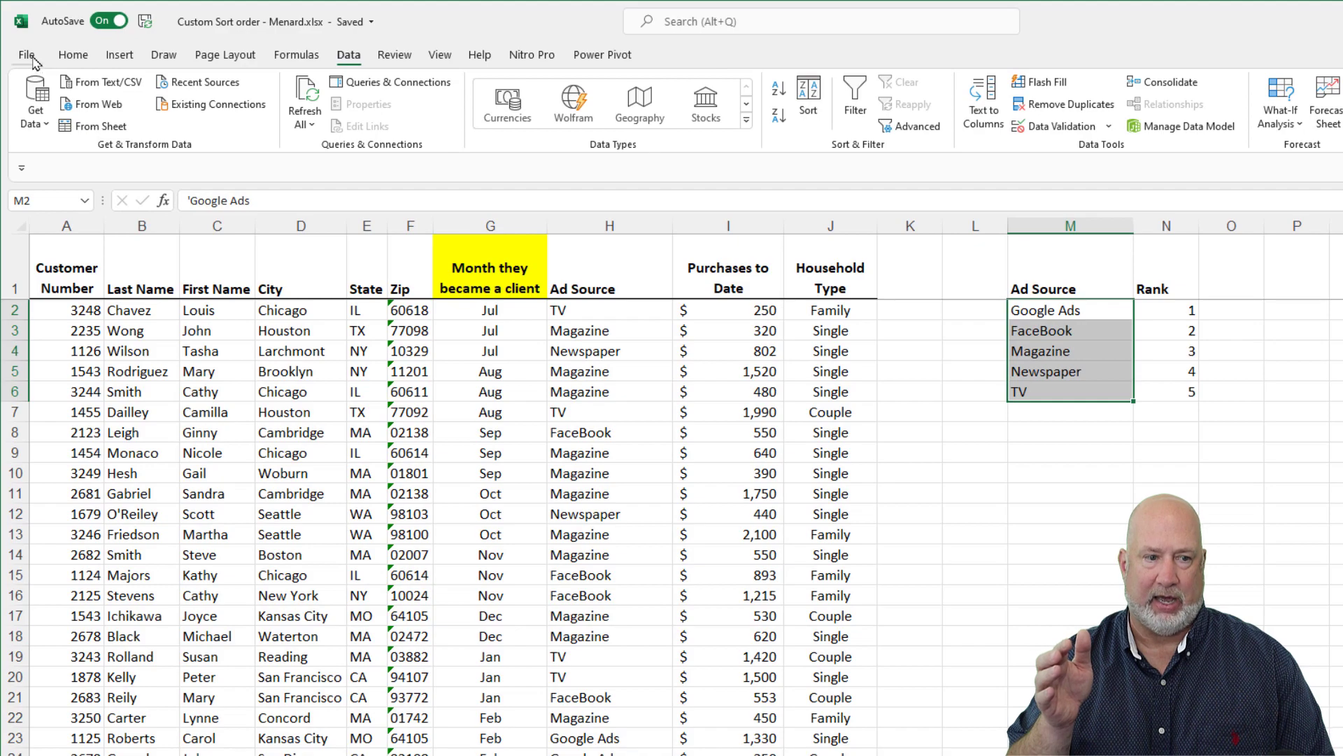
Import $M$2:$M$6 (Google Ads, FaceBook, Magazine, Newspaper, TV) as a custom list in Excel Options
{"action": "left_click", "coordinate": [32, 61]}
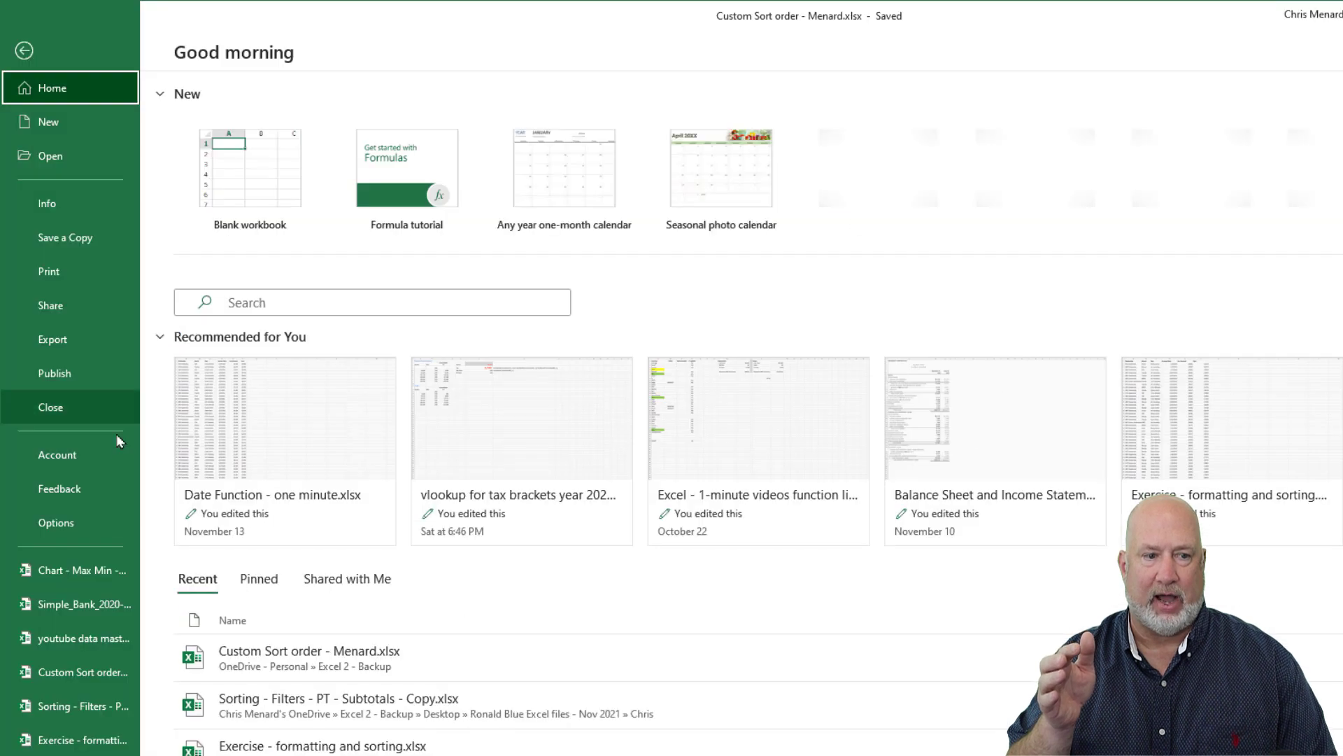
{"action": "left_click", "coordinate": [42, 521]}
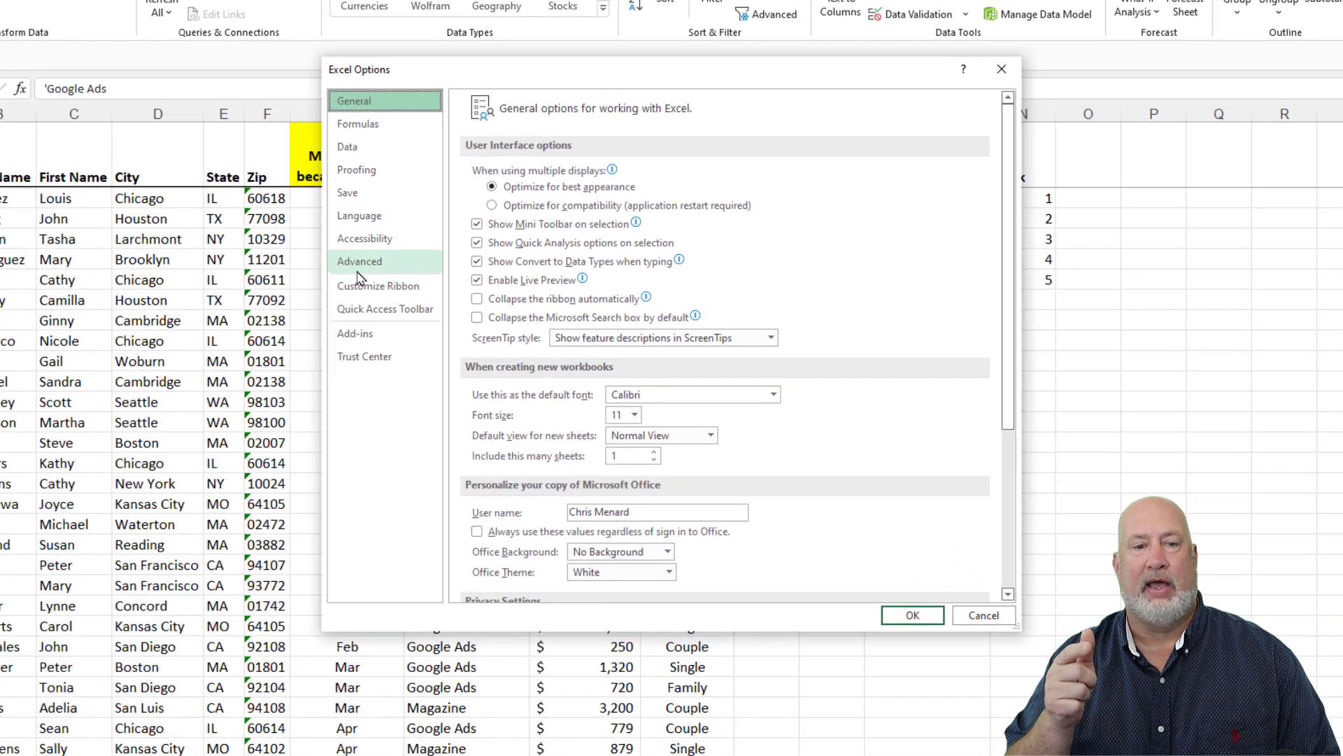
{"action": "left_click", "coordinate": [358, 269]}
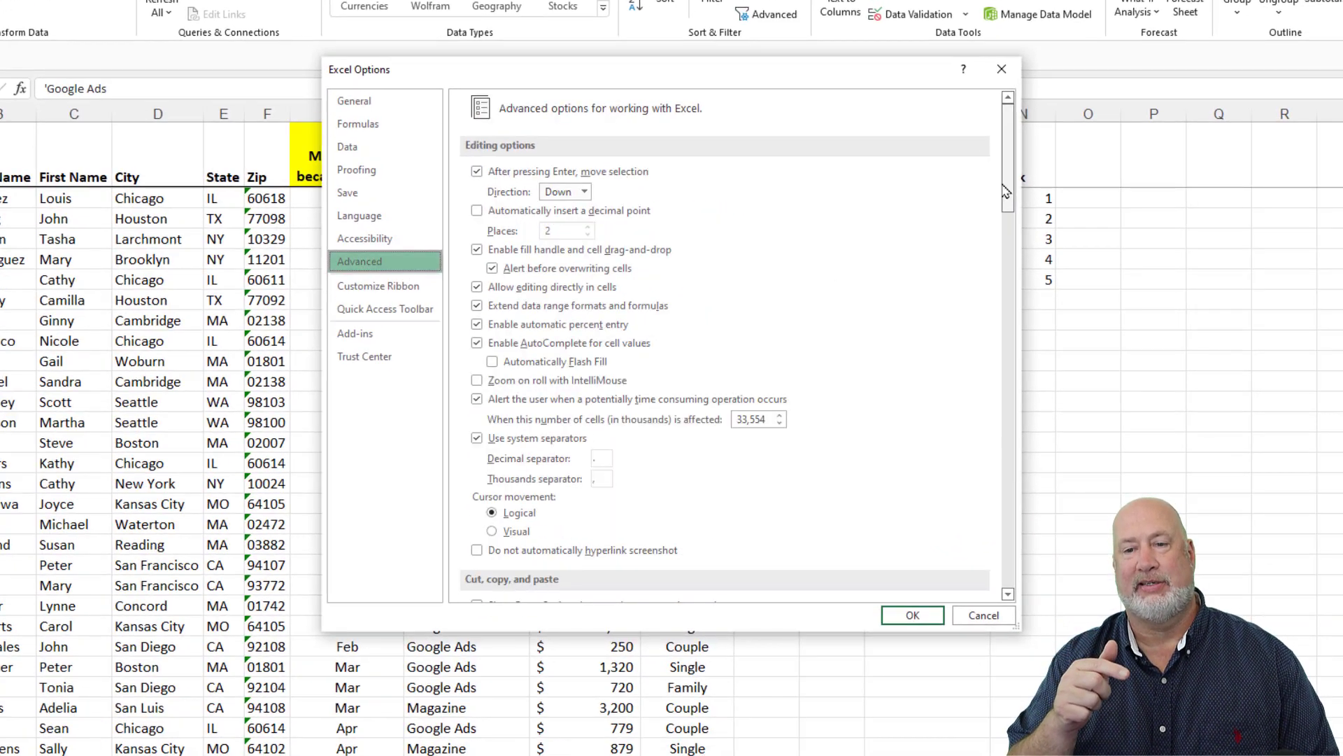
{"action": "left_click_drag", "start_coordinate": [1009, 192], "coordinate": [941, 611]}
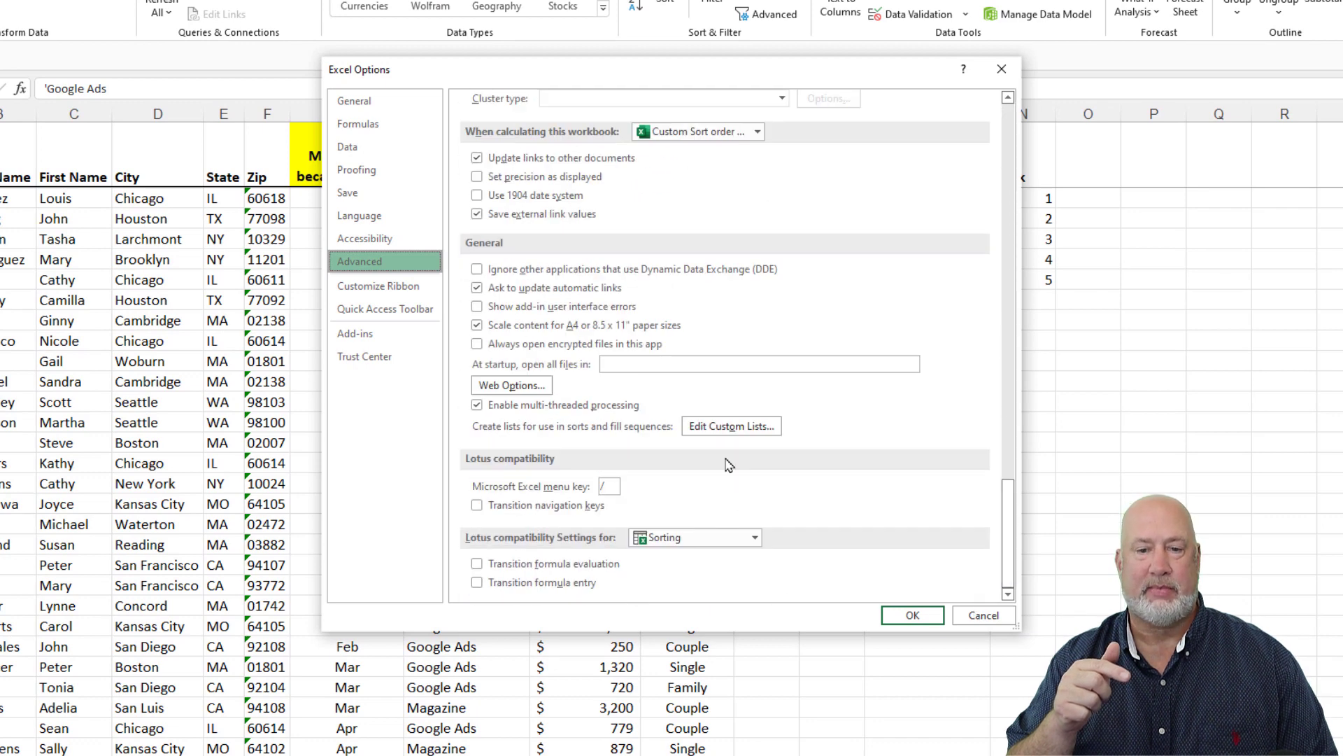
{"action": "left_click", "coordinate": [725, 428]}
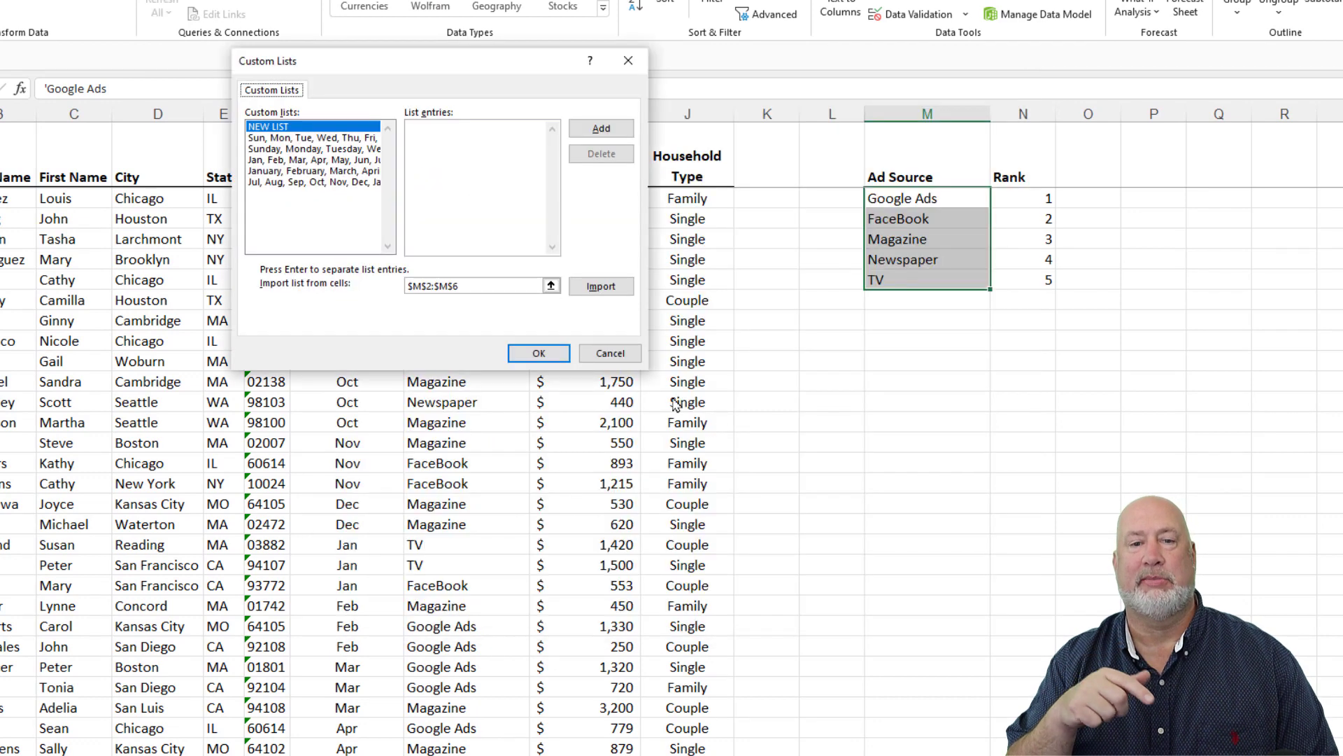
{"action": "left_click", "coordinate": [601, 286]}
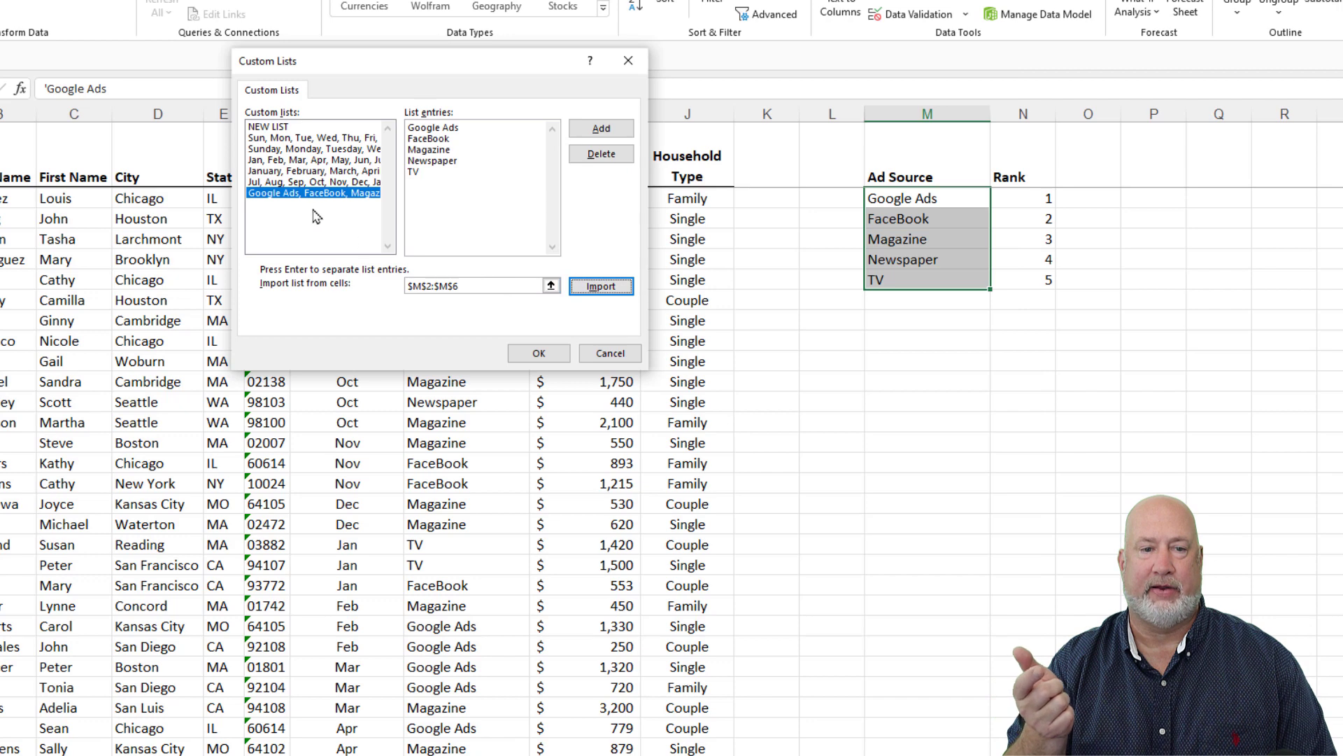
{"action": "left_click", "coordinate": [537, 354]}
{"action": "left_click", "coordinate": [915, 615]}
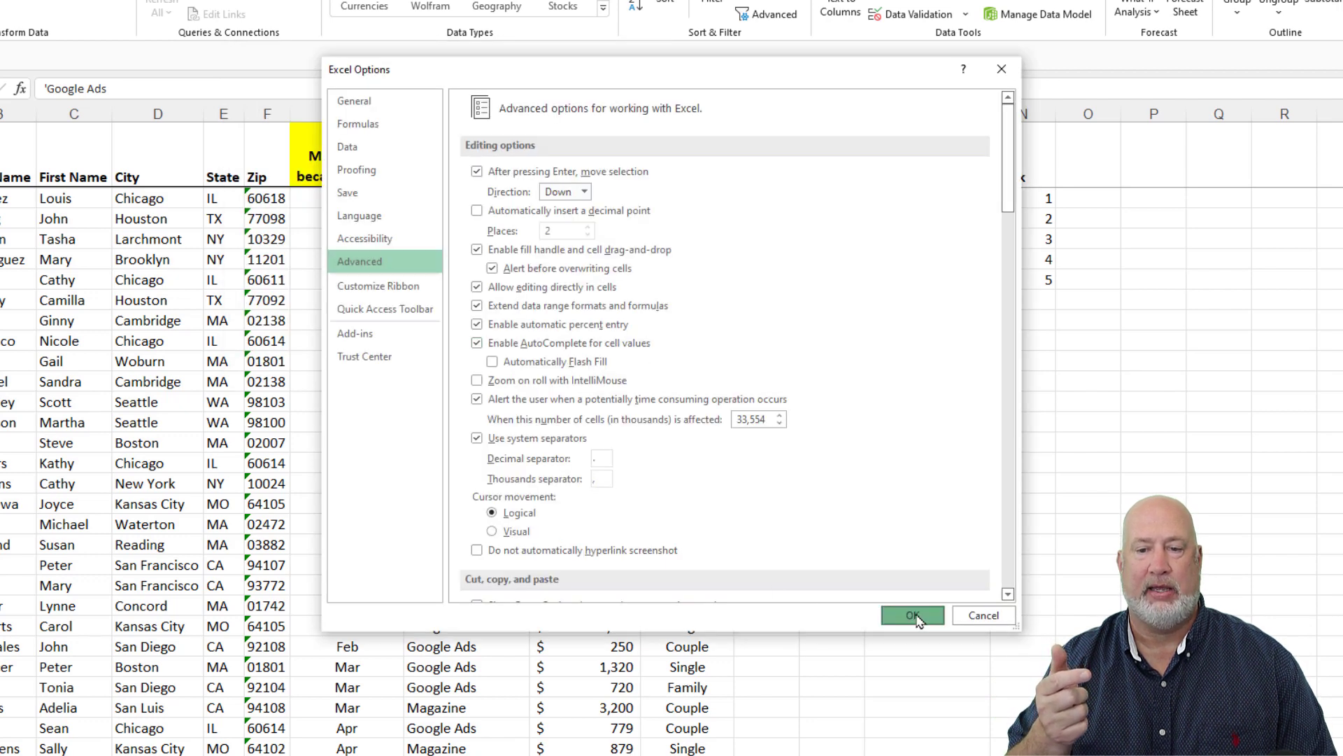
Clear helper columns M:N and set the table's sort column to Ad Source
{"action": "left_click_drag", "start_coordinate": [927, 113], "coordinate": [1022, 113]}
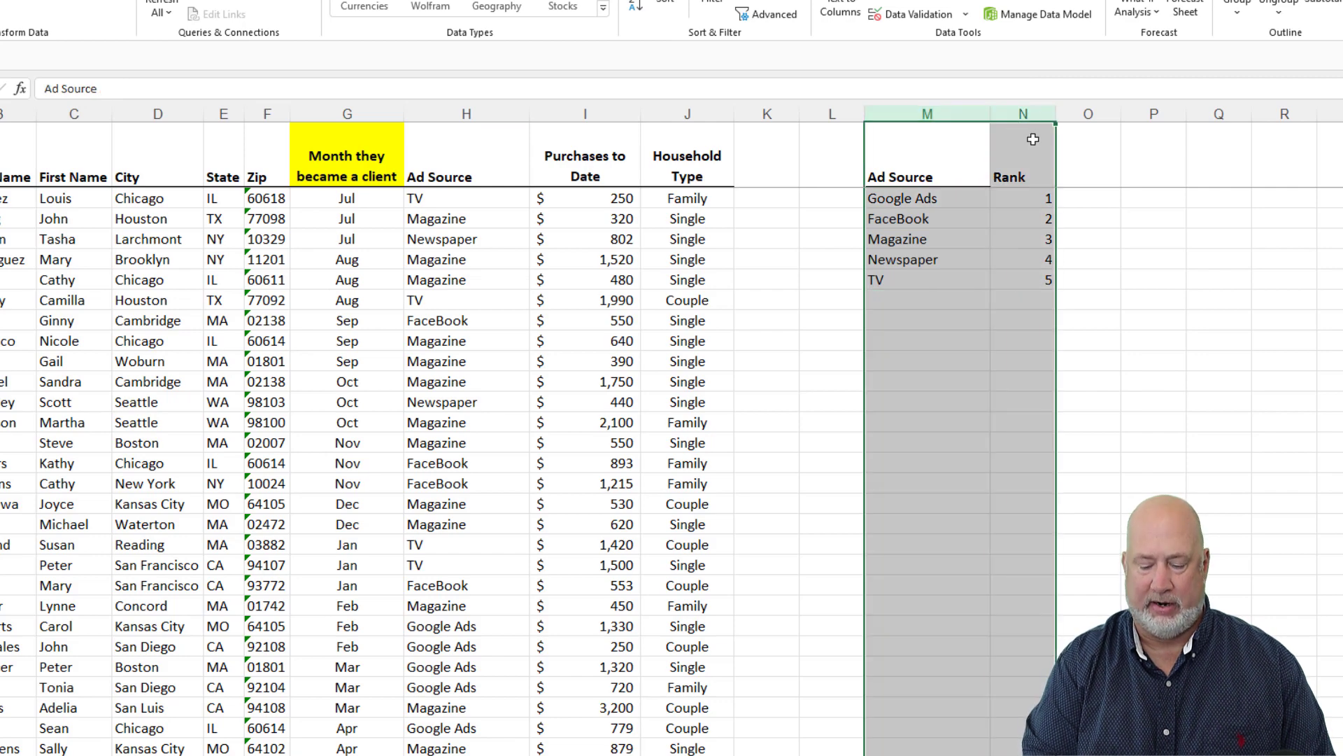
{"action": "key", "text": "Delete"}
{"action": "left_click", "coordinate": [459, 249]}
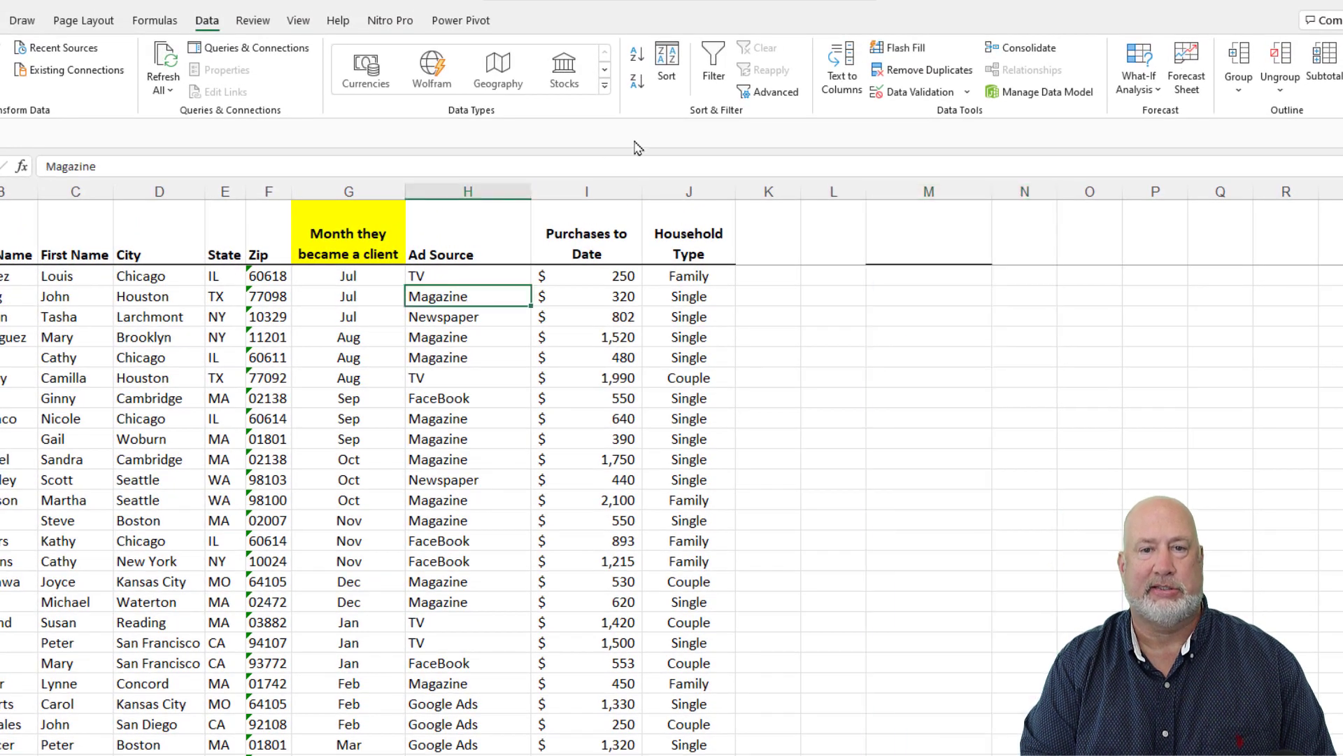
{"action": "left_click", "coordinate": [667, 70]}
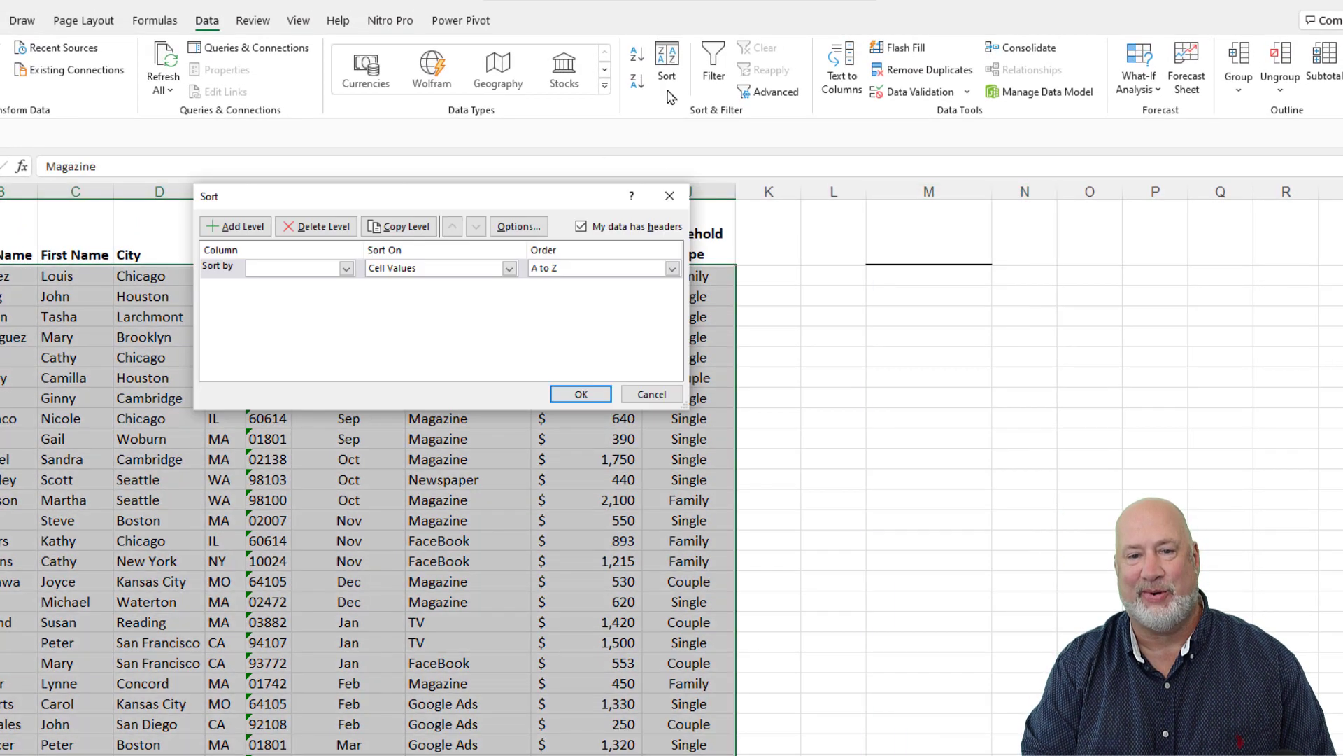
{"action": "left_click", "coordinate": [346, 268]}
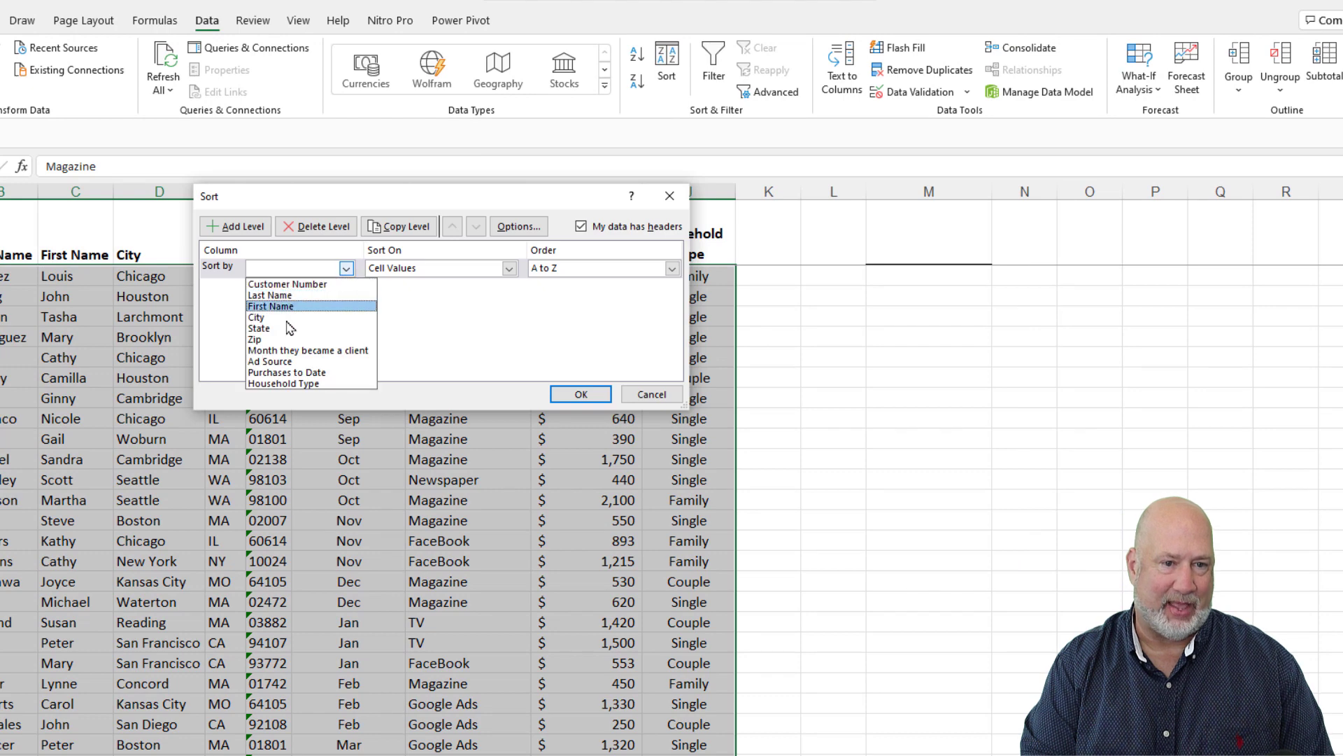
{"action": "left_click", "coordinate": [296, 362]}
Order Ad Source by the new Google Ads-to-TV custom list and apply the sort
{"action": "left_click", "coordinate": [563, 274]}
{"action": "left_click", "coordinate": [565, 318]}
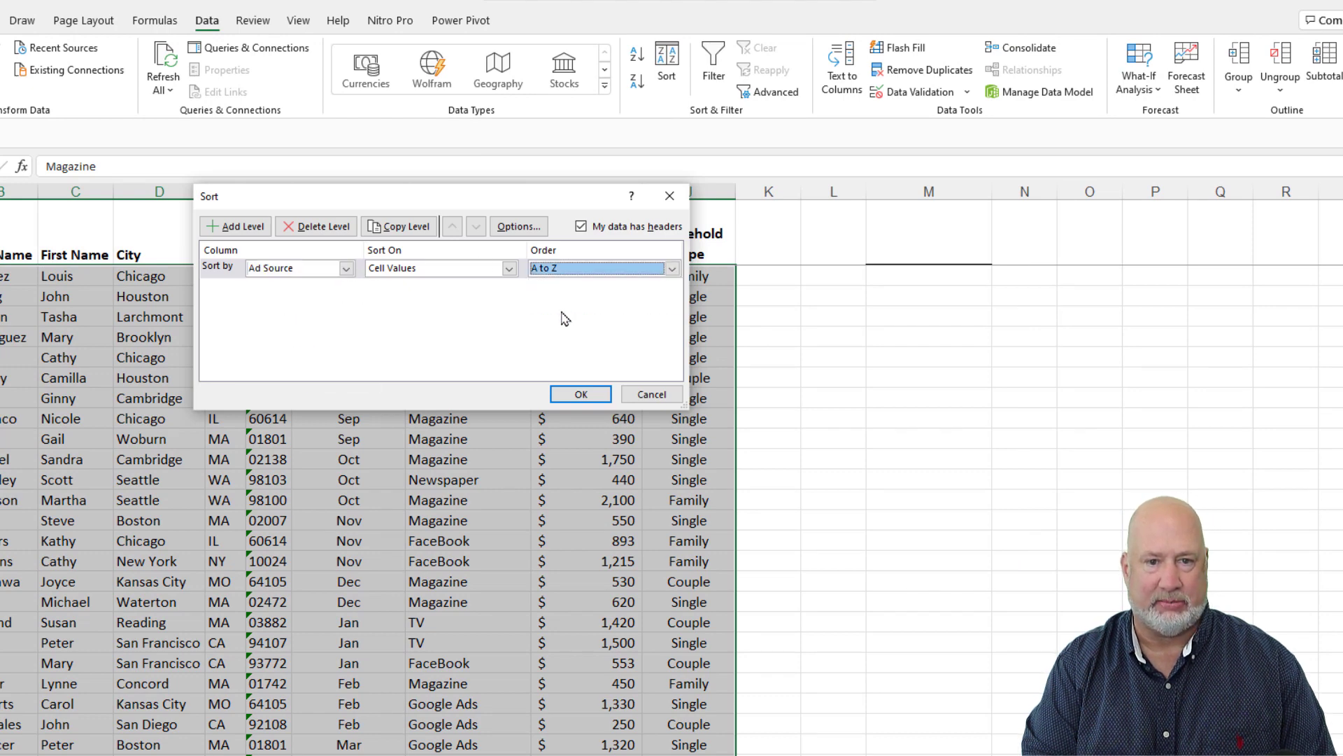
{"action": "left_click", "coordinate": [582, 269]}
{"action": "left_click", "coordinate": [540, 316]}
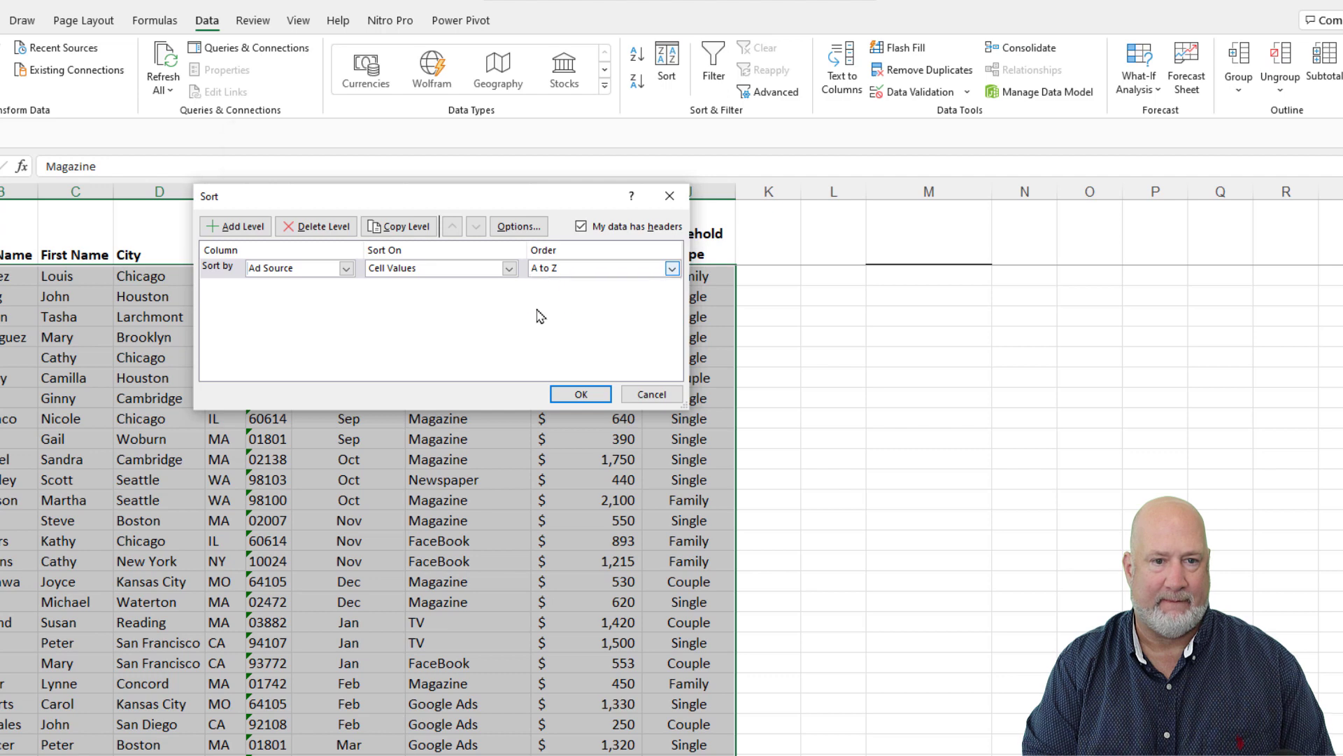
{"action": "left_click", "coordinate": [295, 272]}
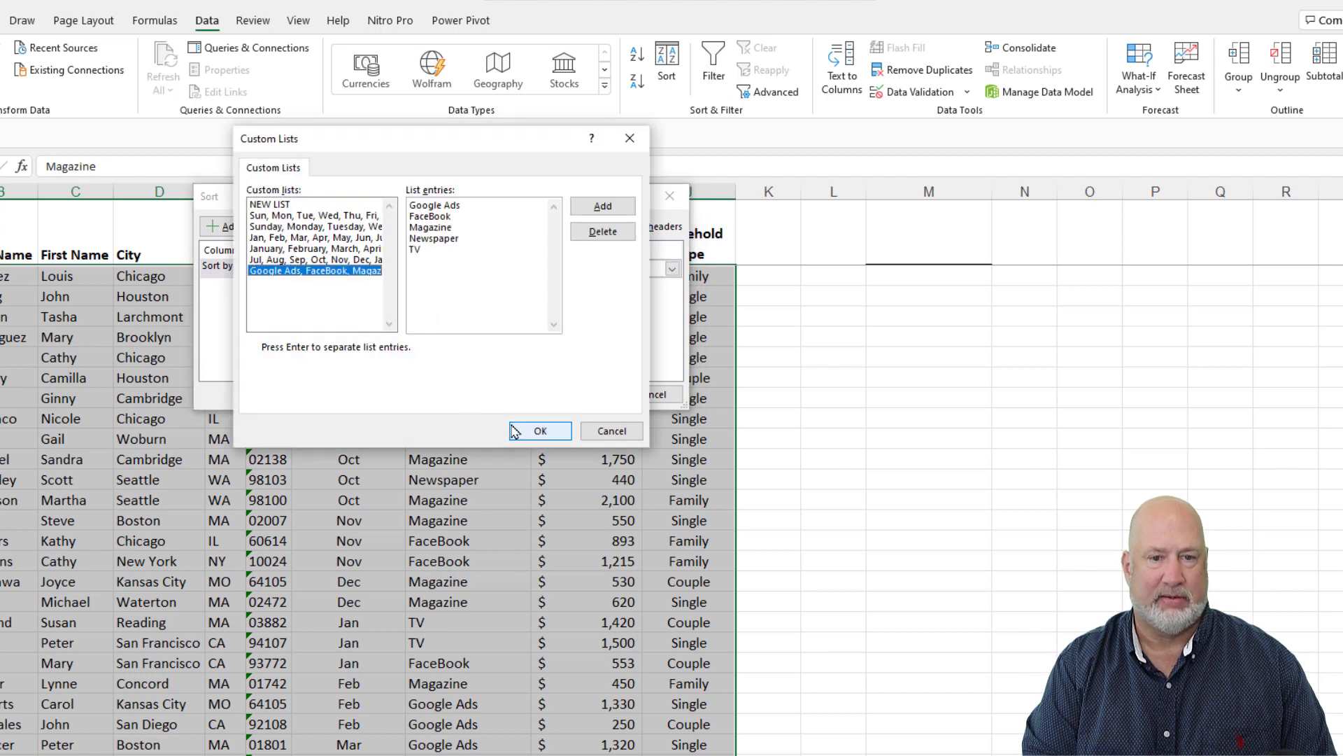
{"action": "left_click", "coordinate": [541, 431]}
{"action": "left_click", "coordinate": [580, 394]}
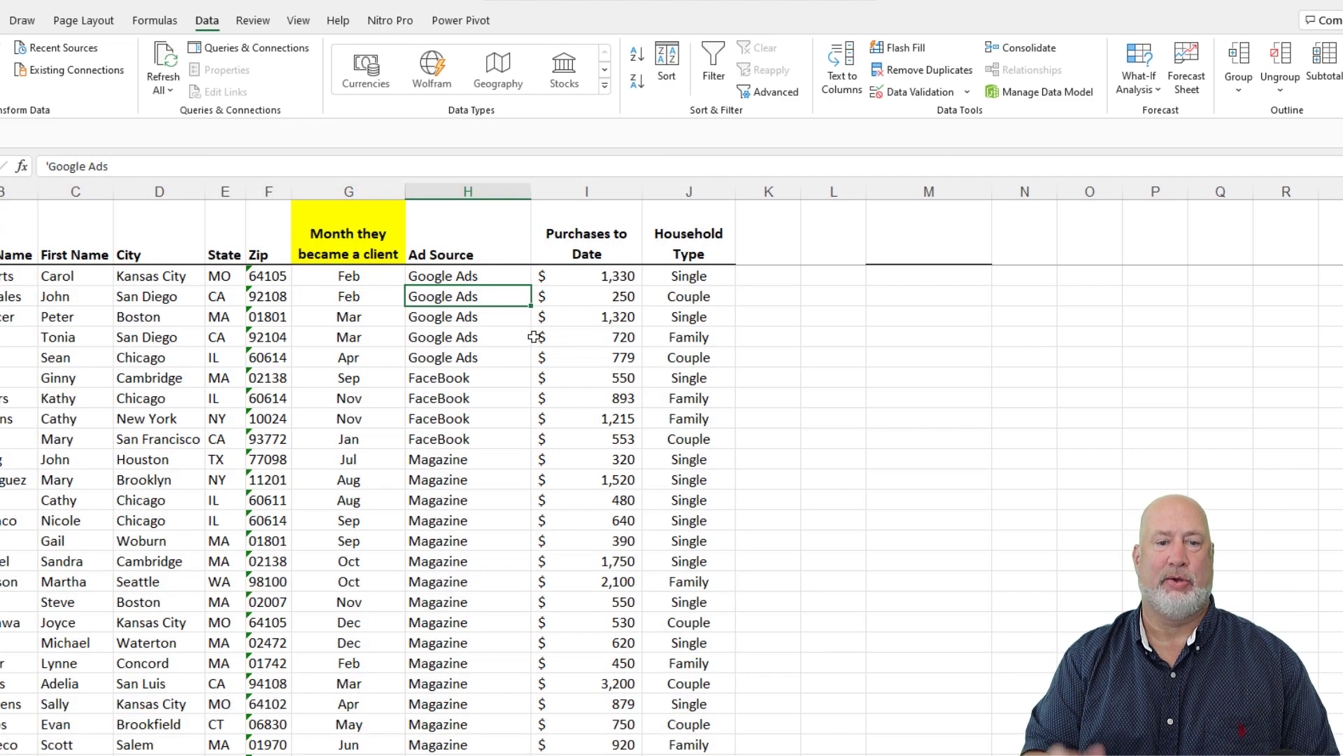